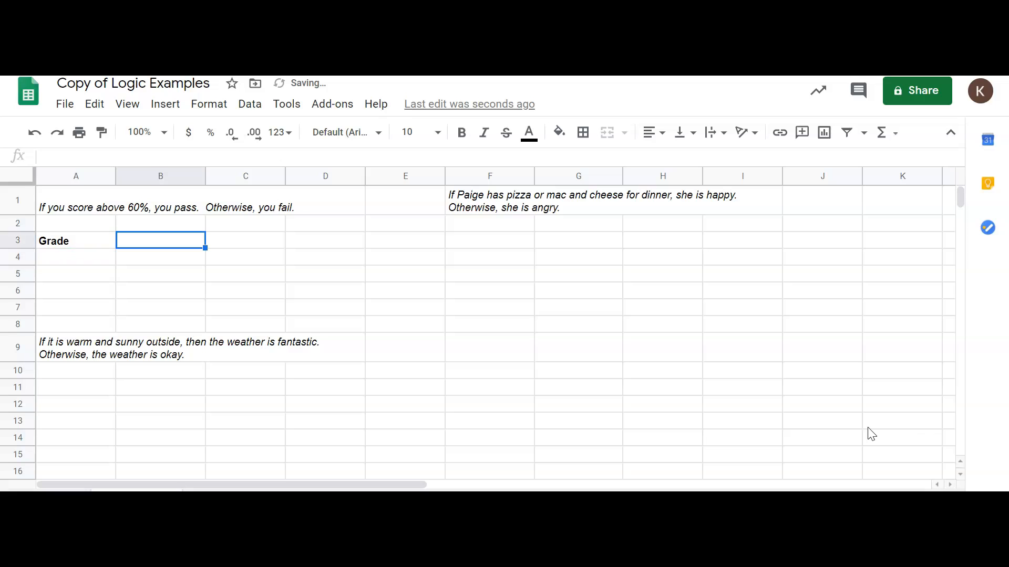
pyautogui.write('Pas')
pyautogui.press('BackSpace')
pyautogui.press('BackSpace')
pyautogui.press('BackSpace')
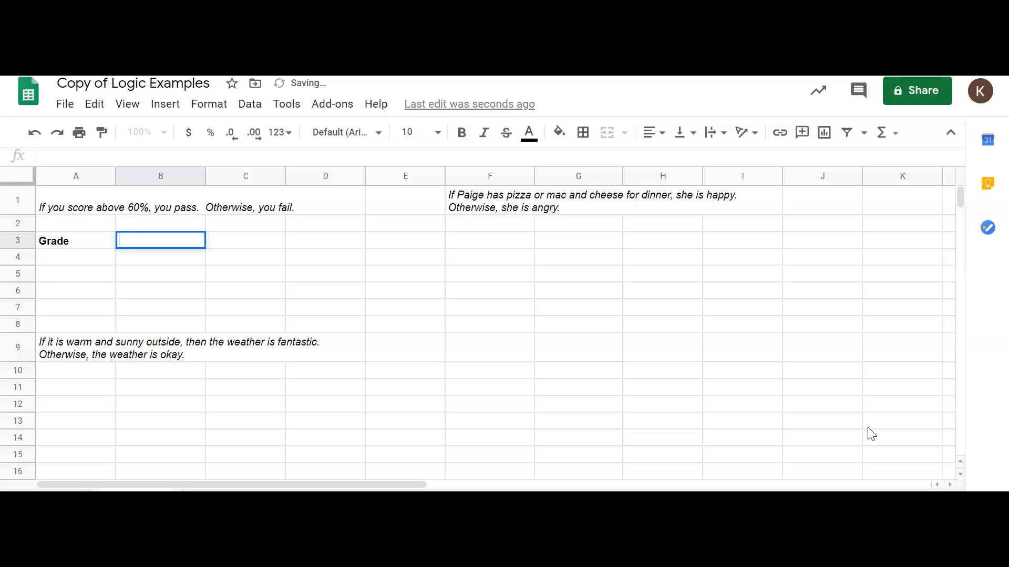
pyautogui.write('http://youtu.be/Nb17VNvjvPQ?hd=1')
pyautogui.hotkey('ctrl', 'z')
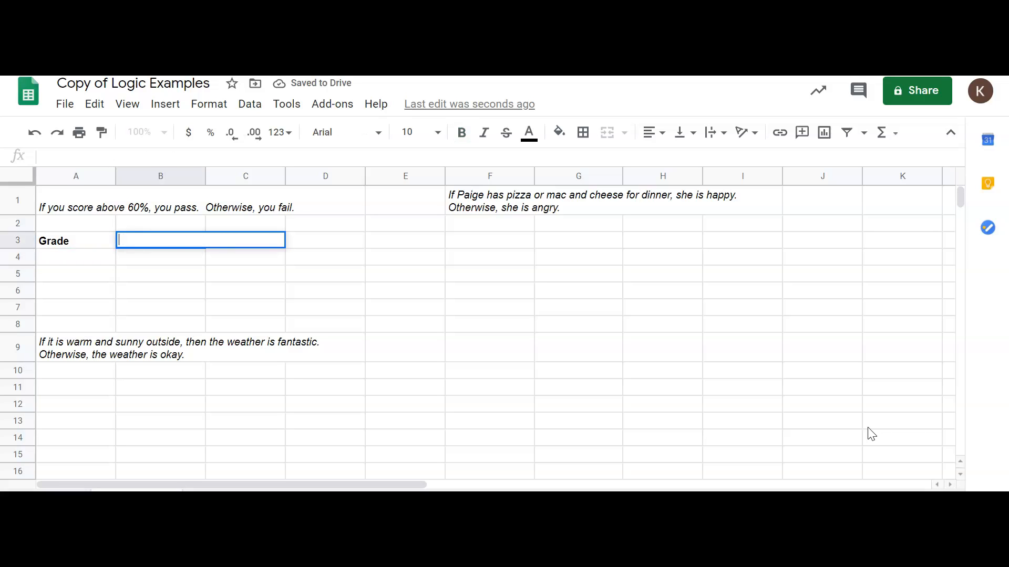
# Enter the header "Pass or Fail?" in bold in cell B3, next to Grade.
pyautogui.hotkey('ctrl', 'b')
pyautogui.write('Pas')
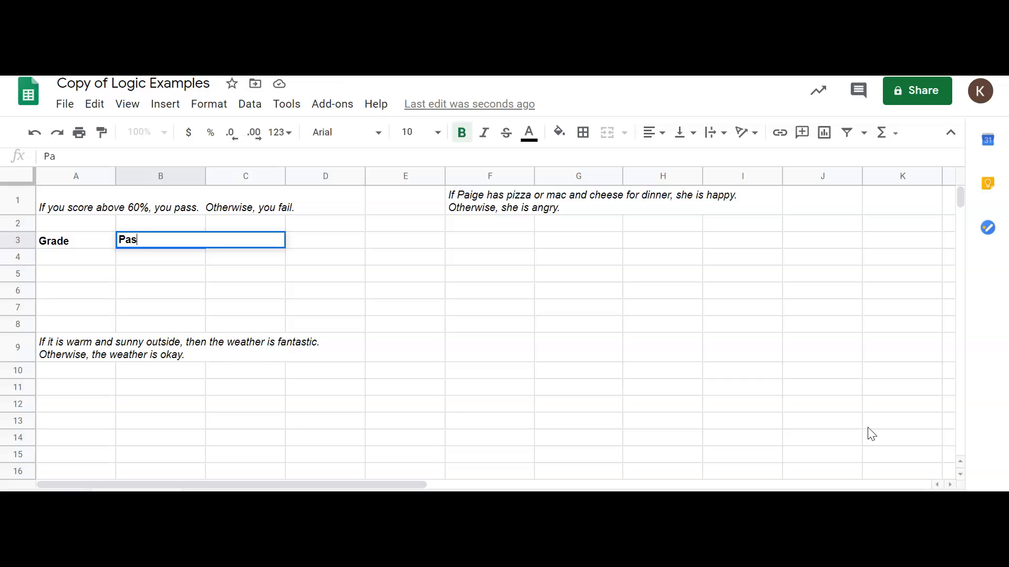
pyautogui.write('s or Fail?')
pyautogui.press('Return')
pyautogui.press('Up')
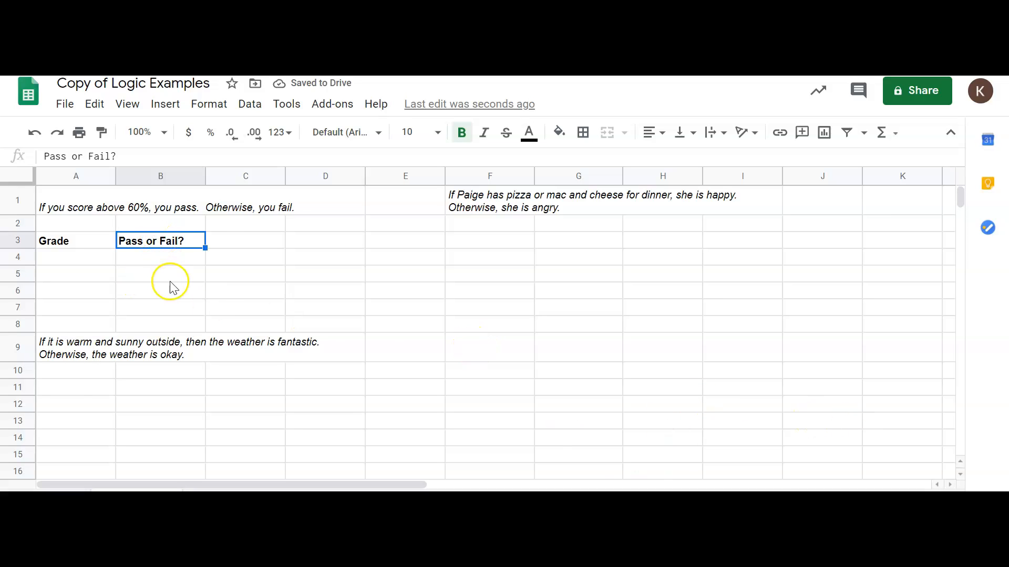
pyautogui.click(89, 256)
pyautogui.write('9')
pyautogui.press('Return')
pyautogui.write('11')
pyautogui.press('Return')
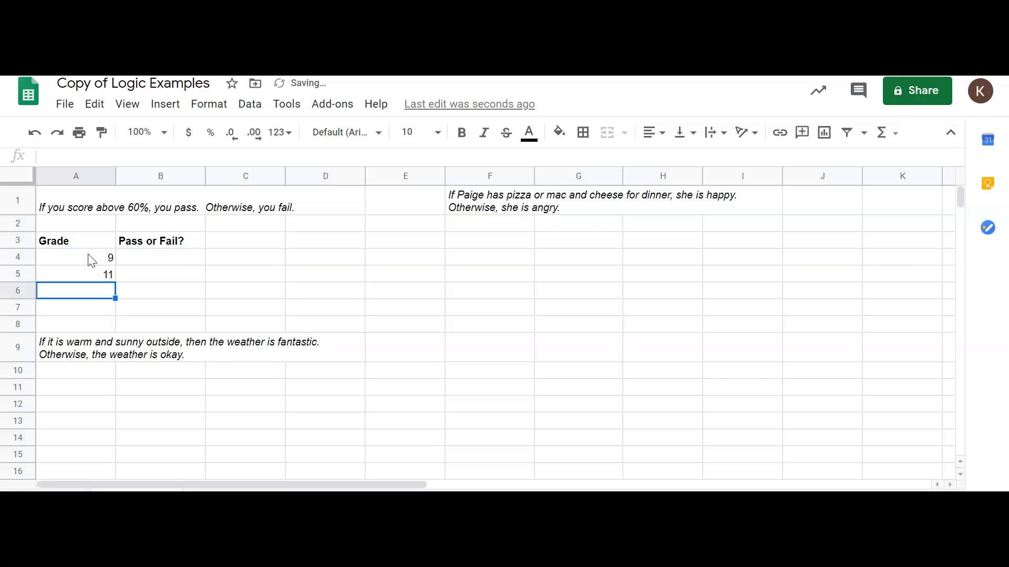
pyautogui.click(91, 260)
pyautogui.press('Delete')
pyautogui.press('Down')
pyautogui.press('Delete')
pyautogui.press('Up')
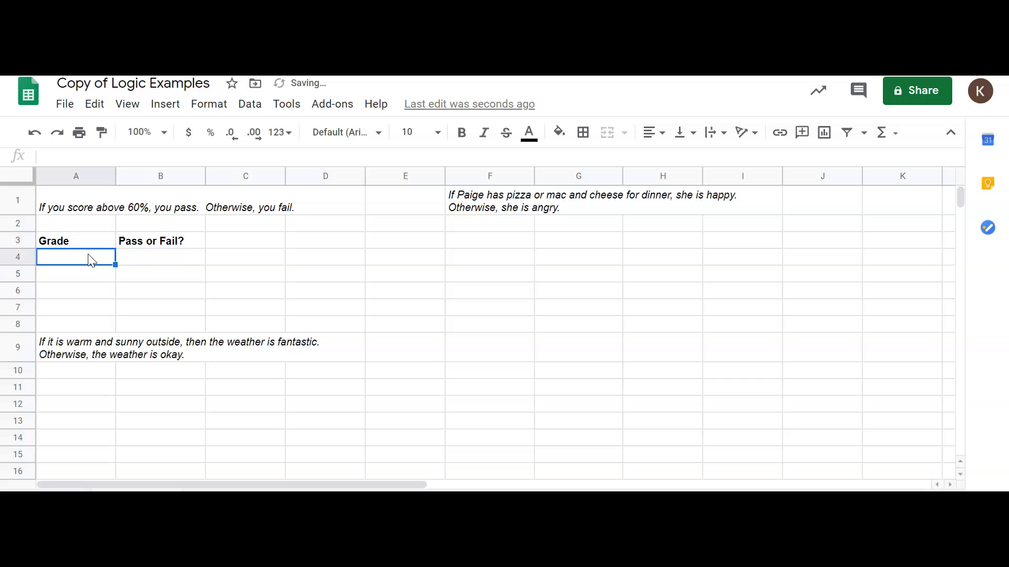
# Enter the grades 64, 80, 95 and 5 in cells A4 to A7 of the Grade column.
pyautogui.write('64')
pyautogui.press('Return')
pyautogui.write('80')
pyautogui.press('Return')
pyautogui.write('95')
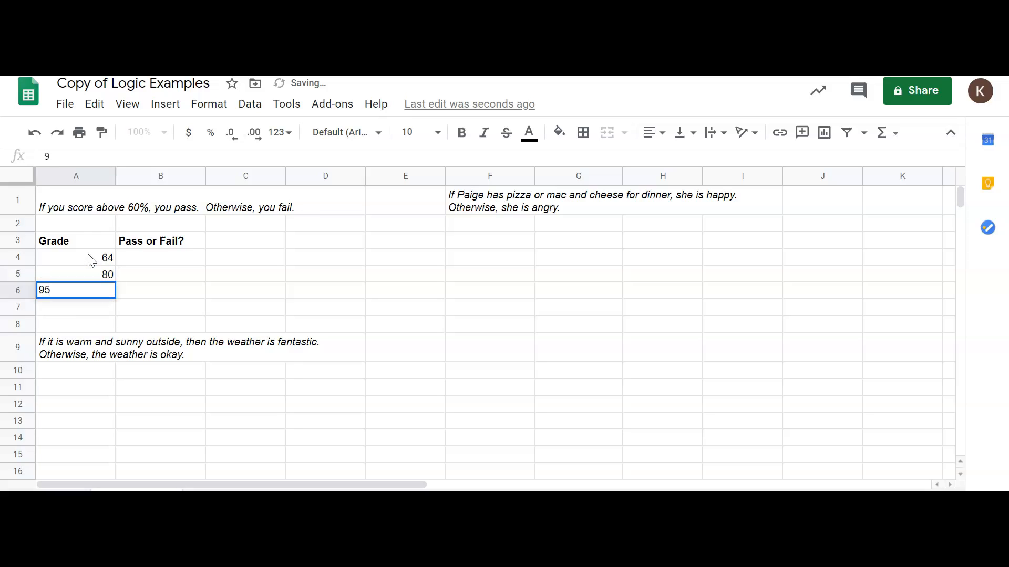
pyautogui.press('Return')
pyautogui.write('5')
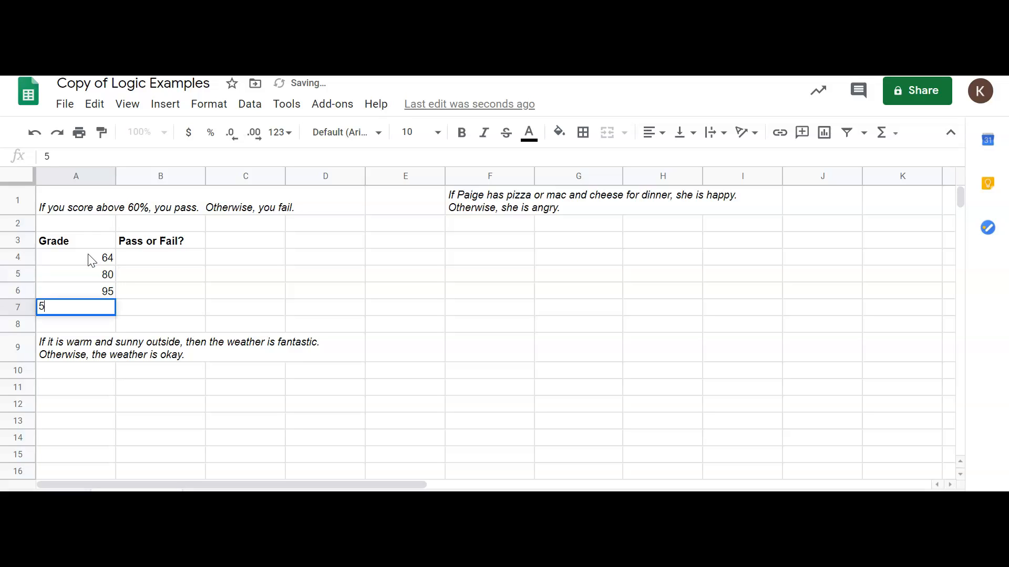
pyautogui.press('Tab')
# Enter =IF(A4>60,"Pass","Fail") in B4 and fill it down to B7.
pyautogui.press('Up')
pyautogui.press('Up')
pyautogui.press('Up')
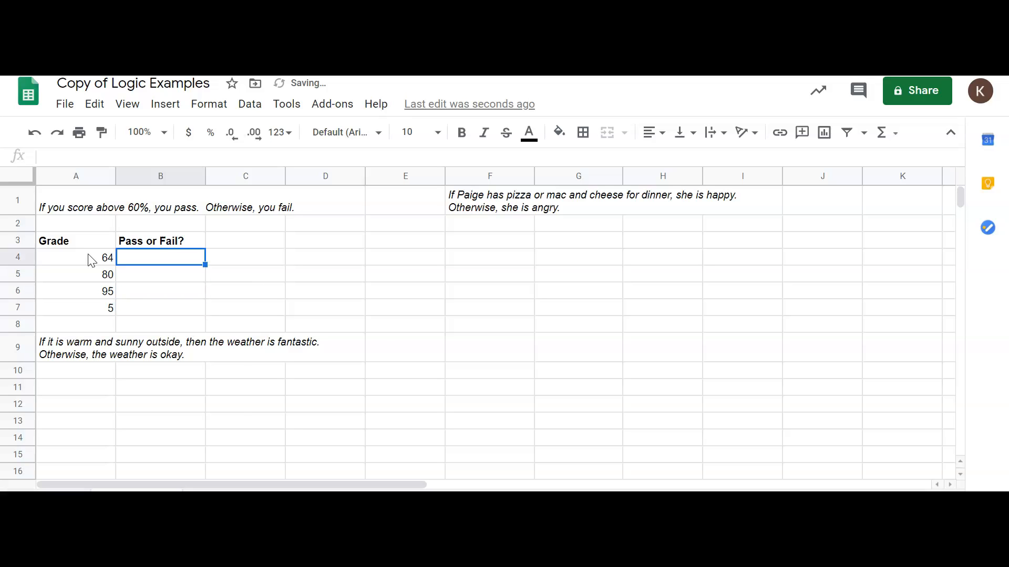
pyautogui.write('=I')
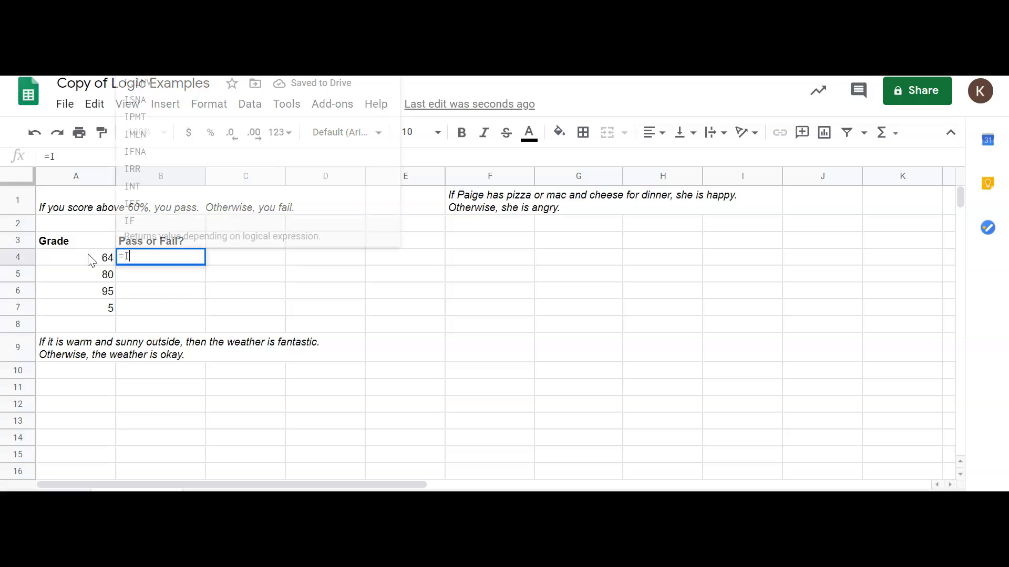
pyautogui.write('F(')
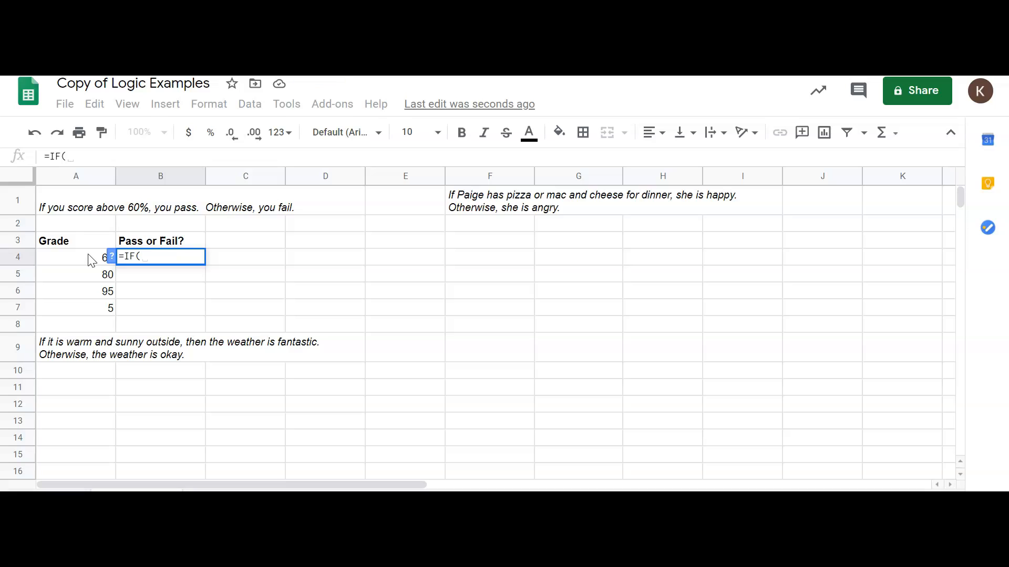
pyautogui.click(90, 259)
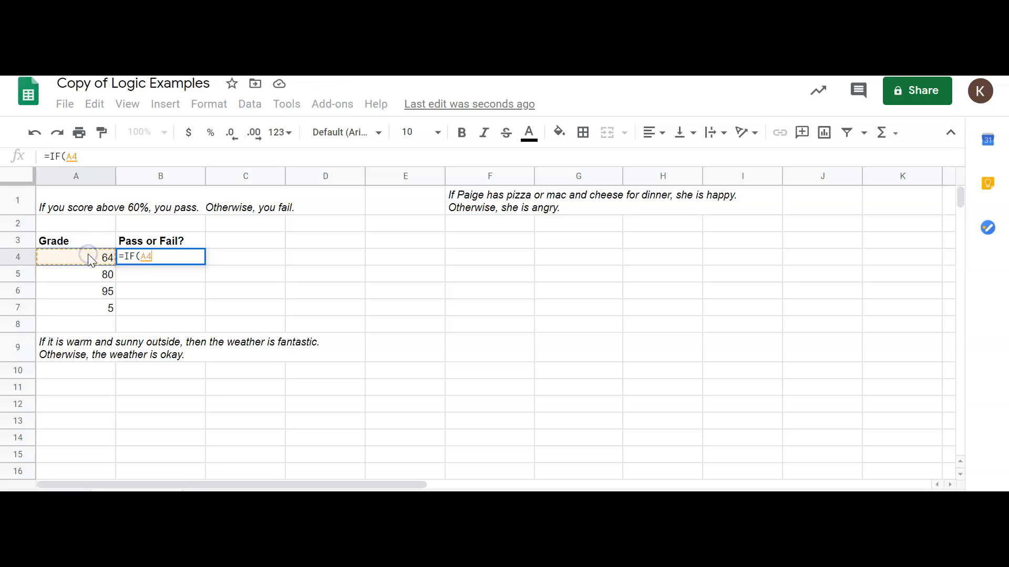
pyautogui.write('>')
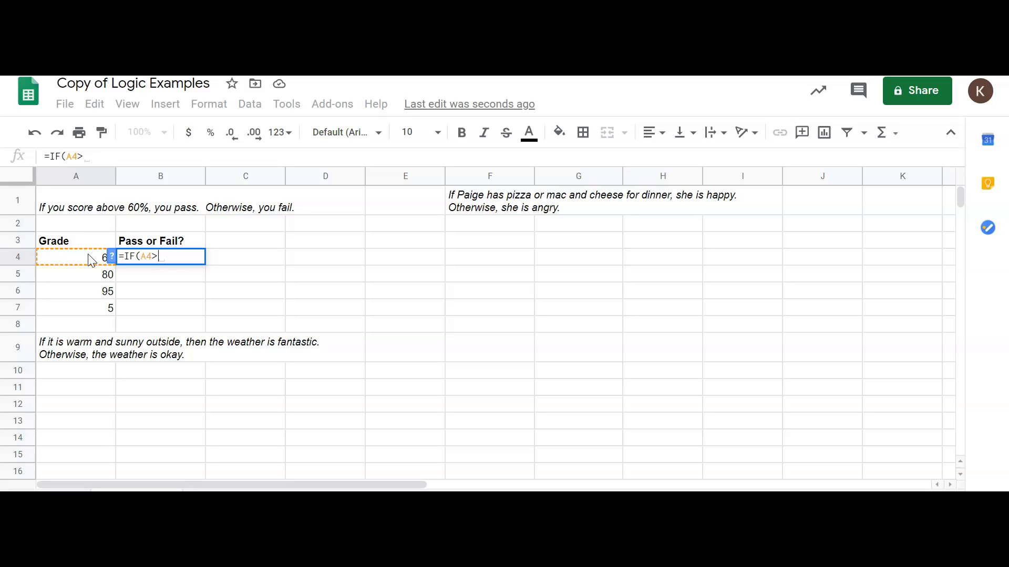
pyautogui.write('60, "Pass","Fail"')
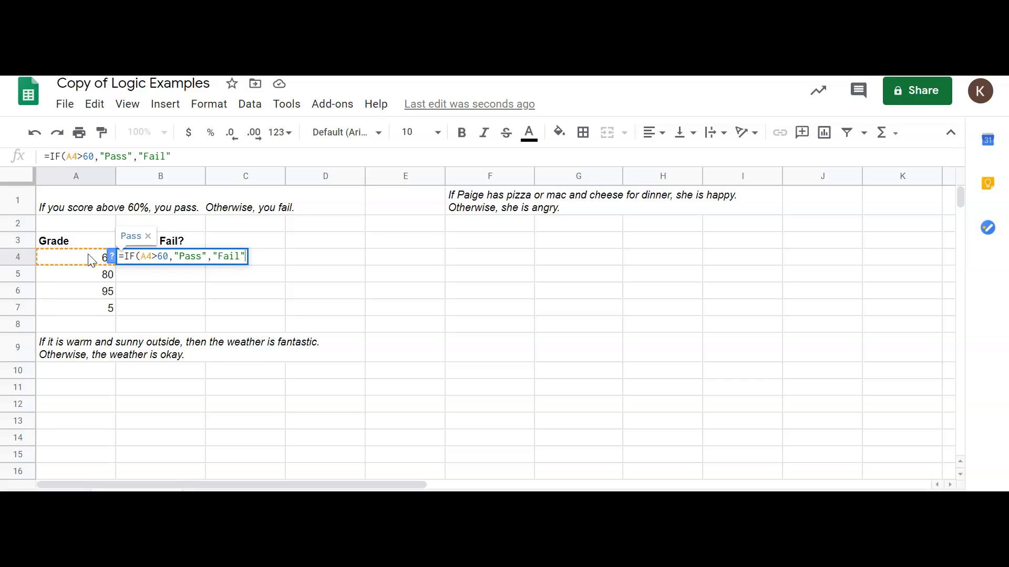
pyautogui.write(')')
pyautogui.press('Return')
pyautogui.press('Up')
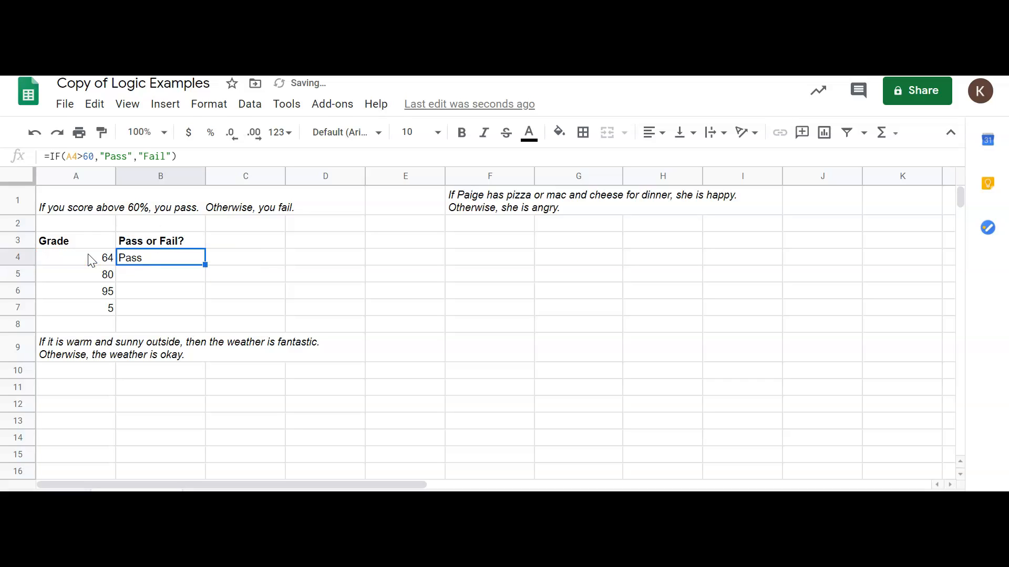
pyautogui.moveTo(205, 264); pyautogui.dragTo(197, 306)
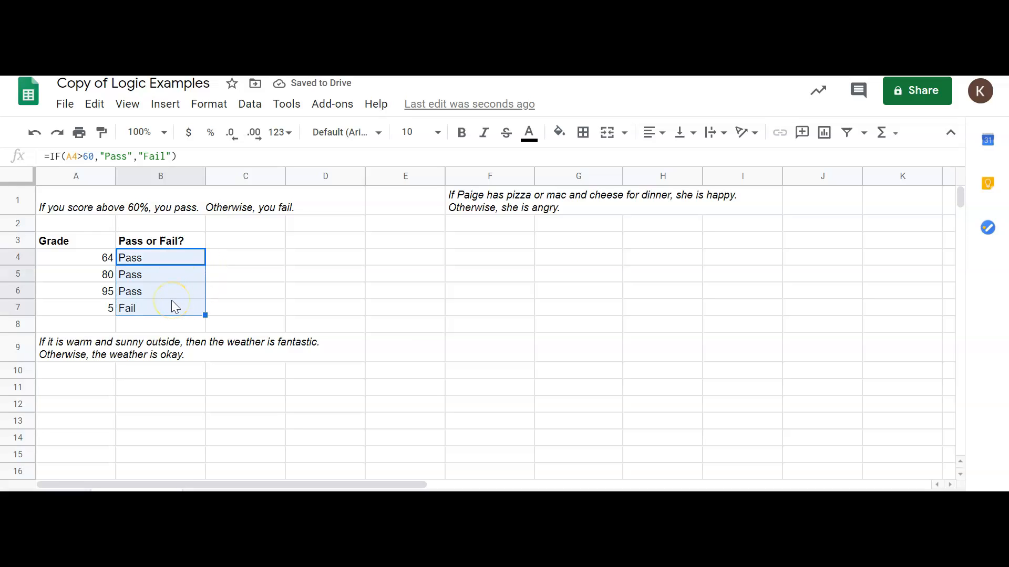
pyautogui.click(237, 262)
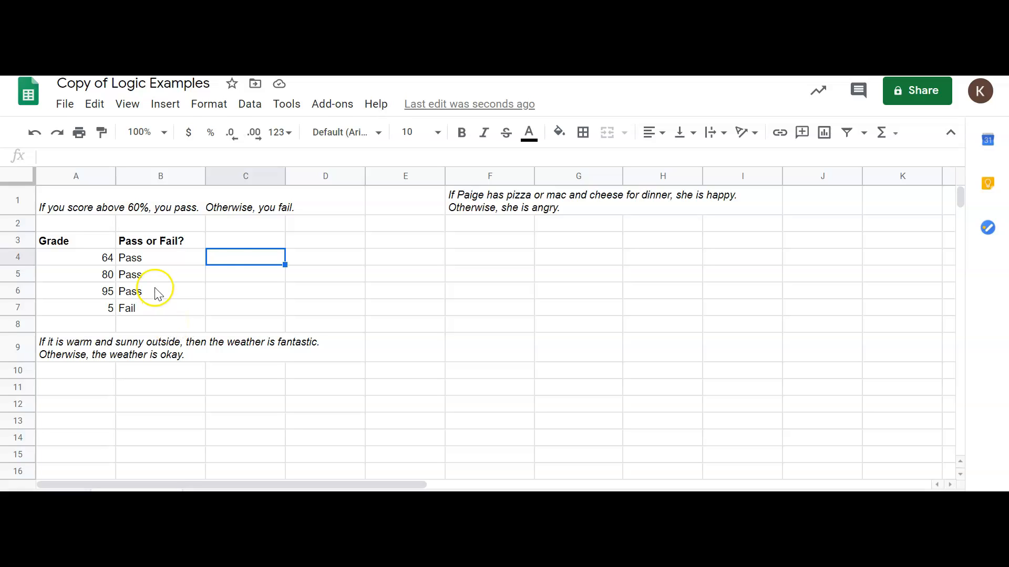
# Enter a bold header in F3 consisting of the first name mentioned in F1 followed by "'s Dinner".
pyautogui.click(454, 243)
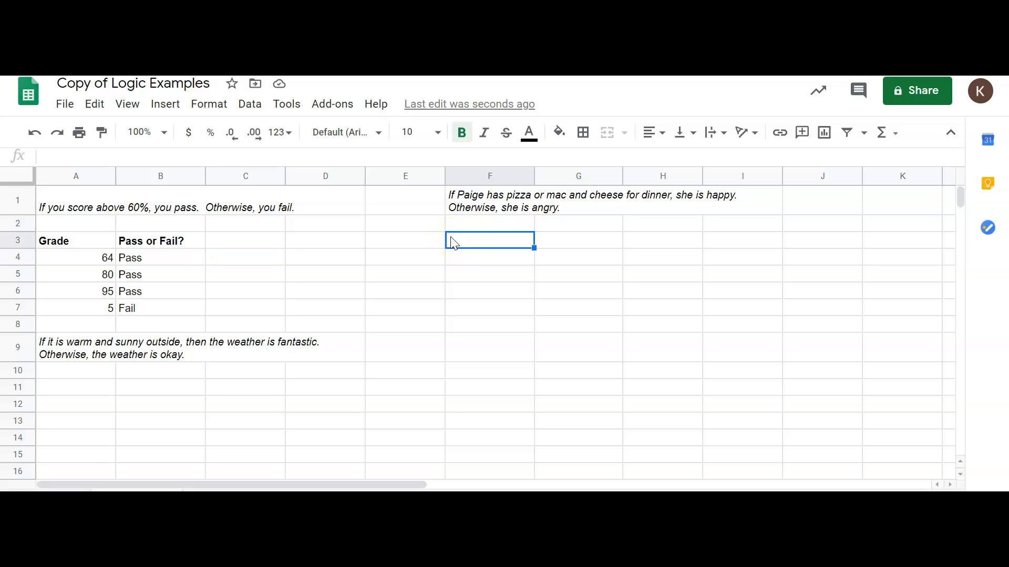
pyautogui.hotkey('ctrl', 'b')
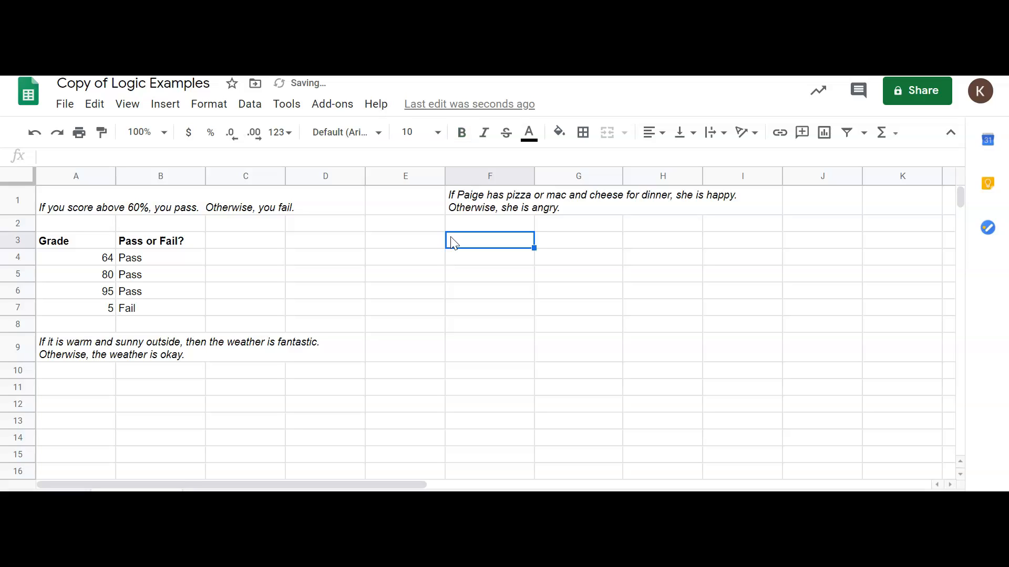
pyautogui.write('Paig')
pyautogui.press('BackSpace')
pyautogui.press('BackSpace')
pyautogui.press('BackSpace')
pyautogui.press('BackSpace')
pyautogui.hotkey('ctrl', 'b')
pyautogui.write("Paige's Dinner")
pyautogui.press('Return')
pyautogui.press('Up')
# Enter the header "Happy or Angry?" in cell G3, beside the dinner header.
pyautogui.press('Right')
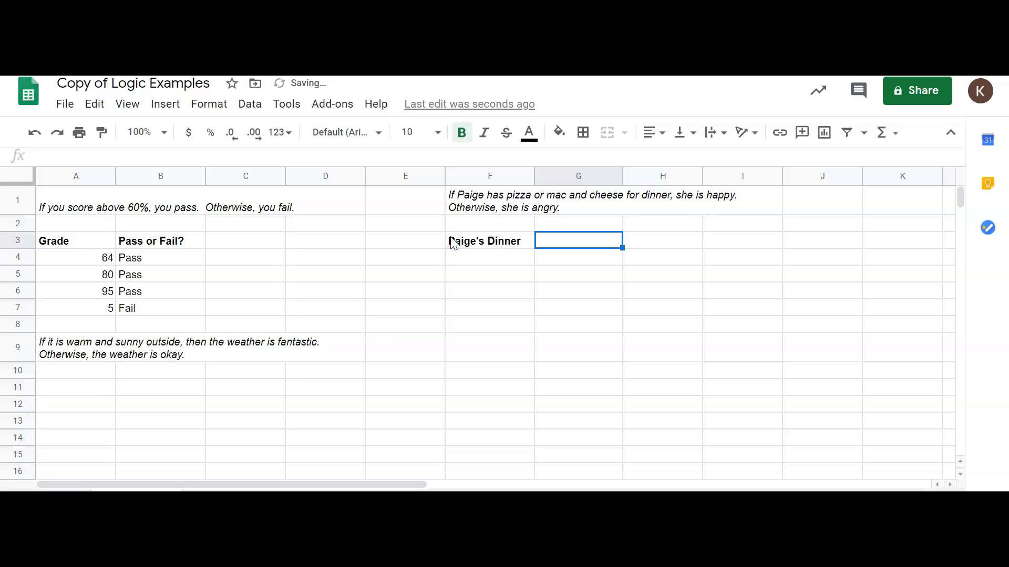
pyautogui.write('Happy or Angry?')
pyautogui.press('Return')
pyautogui.press('Up')
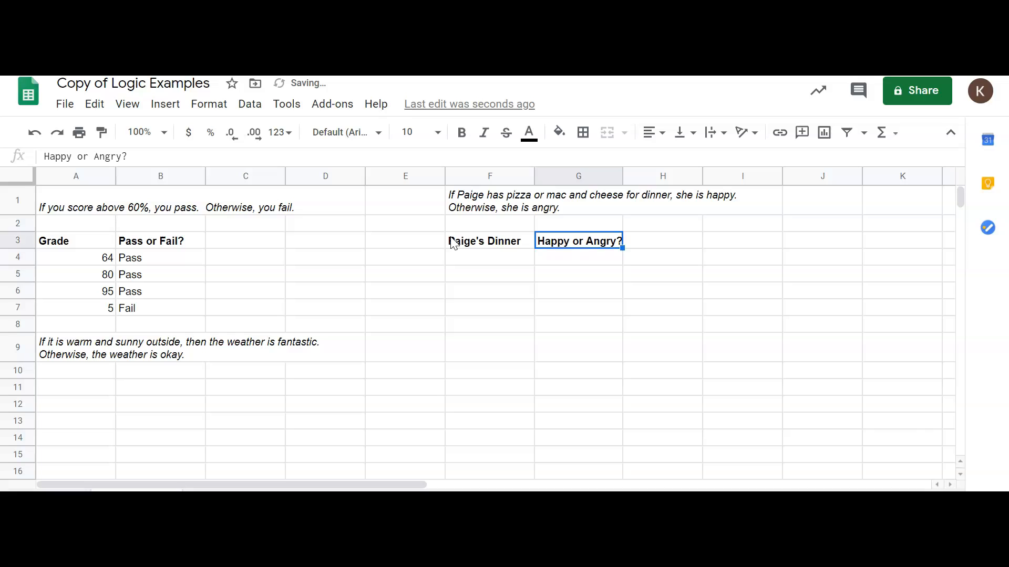
# List the dinners Pizza, Tacos, Grilled Cheese and "Mac and CHeese" in cells F4 to F7.
pyautogui.click(453, 243)
pyautogui.press('Down')
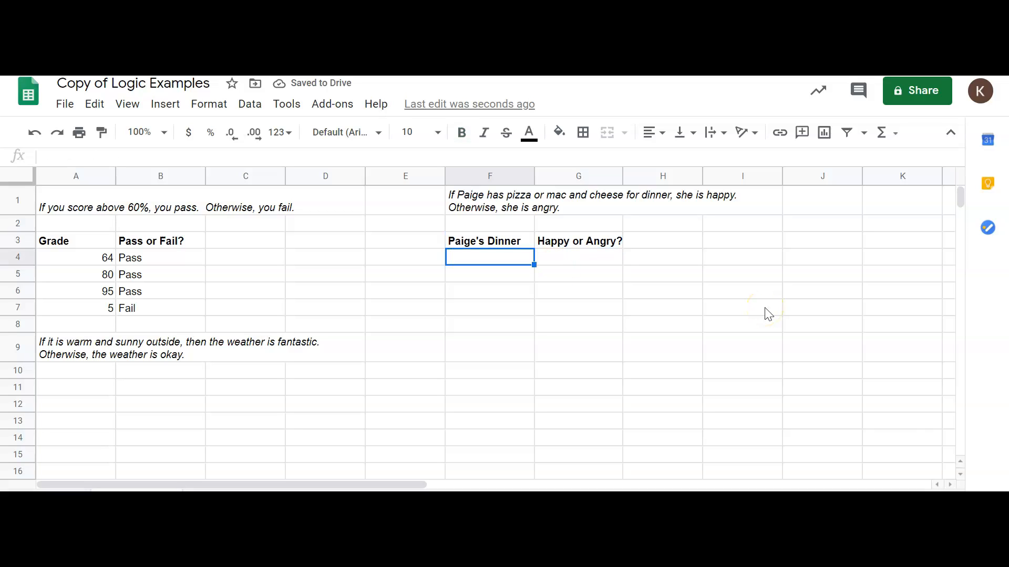
pyautogui.write('Pizza')
pyautogui.press('Return')
pyautogui.write('Taco')
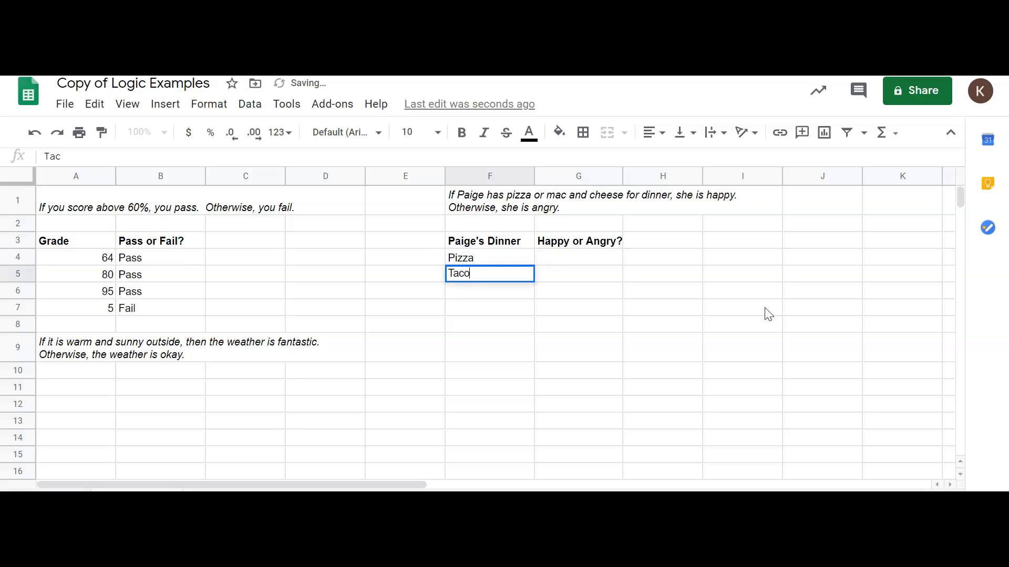
pyautogui.write('s')
pyautogui.press('Return')
pyautogui.write('Grilled Cheese')
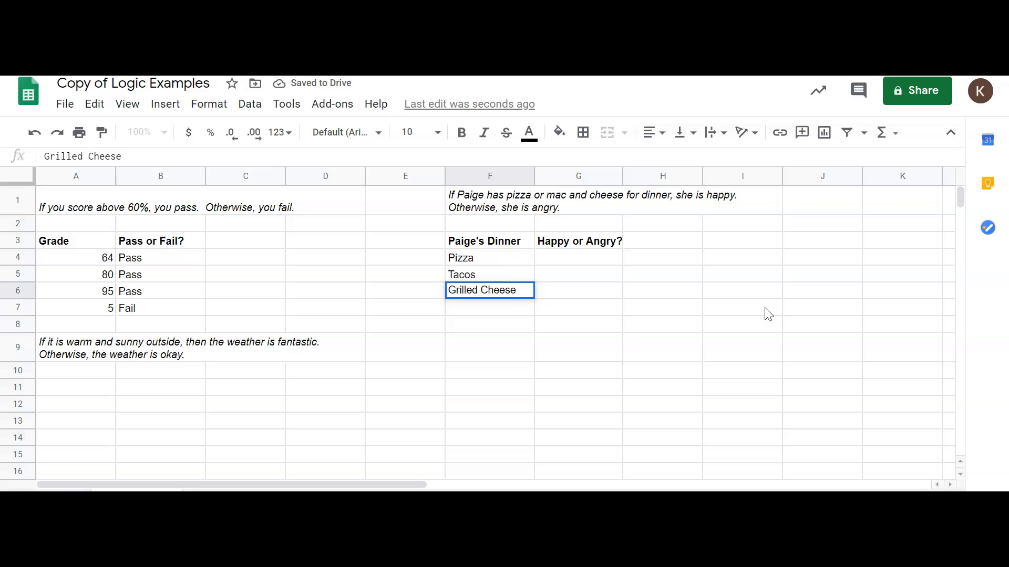
pyautogui.press('Return')
pyautogui.write('Ma')
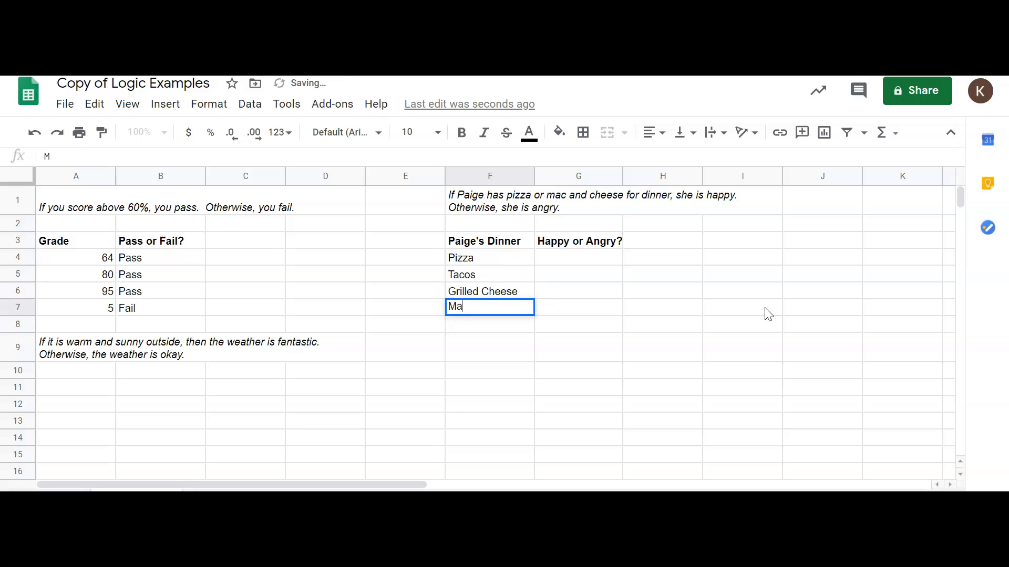
pyautogui.write('c and CHeese')
pyautogui.press('Return')
pyautogui.press('Up')
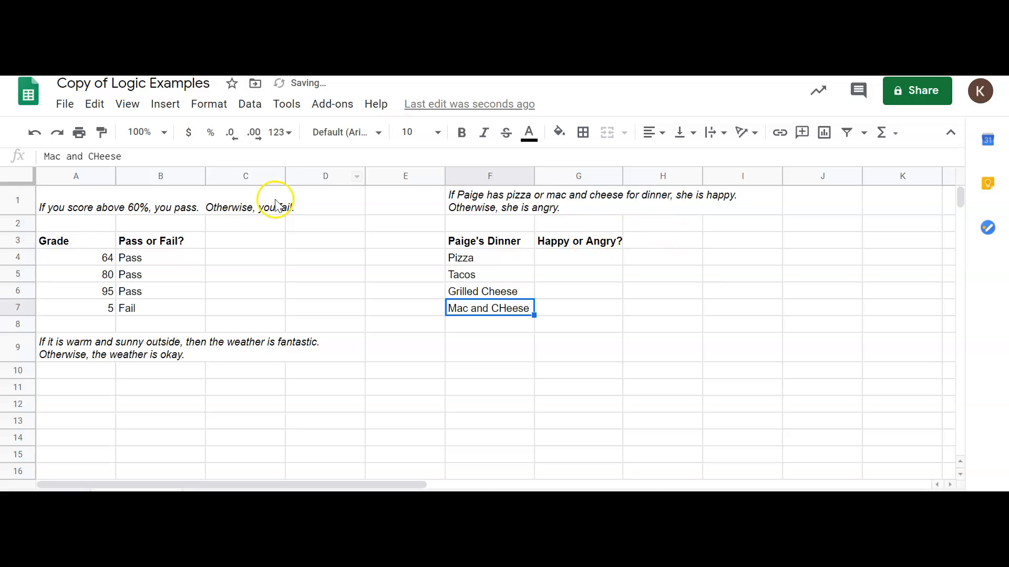
# Correct the capitalization of the last dinner in F7 so that it reads "Mac and Cheese".
pyautogui.doubleClick(508, 310)
pyautogui.press('BackSpace')
pyautogui.press('BackSpace')
pyautogui.press('BackSpace')
pyautogui.press('BackSpace')
pyautogui.press('BackSpace')
pyautogui.write('heese')
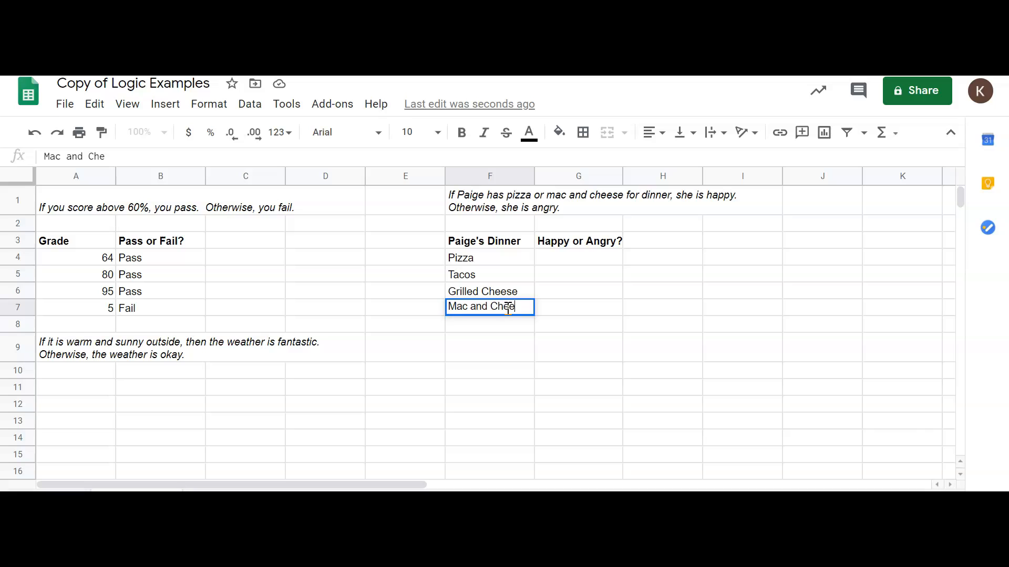
pyautogui.press('Return')
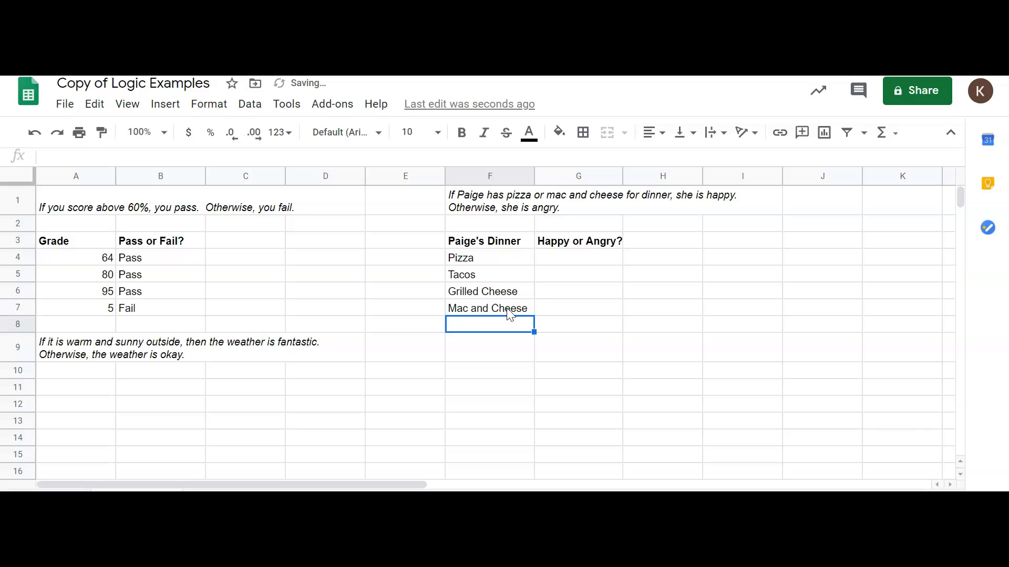
# Begin an IF formula in G4 with an OR test whose first condition is F4="Pizza".
pyautogui.press('Right')
pyautogui.press('Up')
pyautogui.press('Up')
pyautogui.press('Up')
pyautogui.press('Up')
pyautogui.write('=IF')
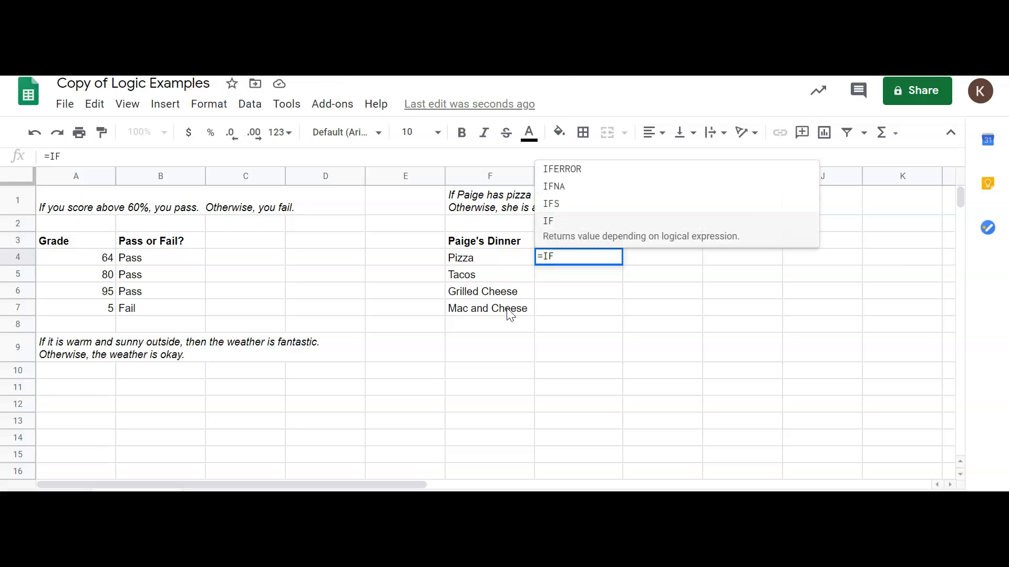
pyautogui.write('(')
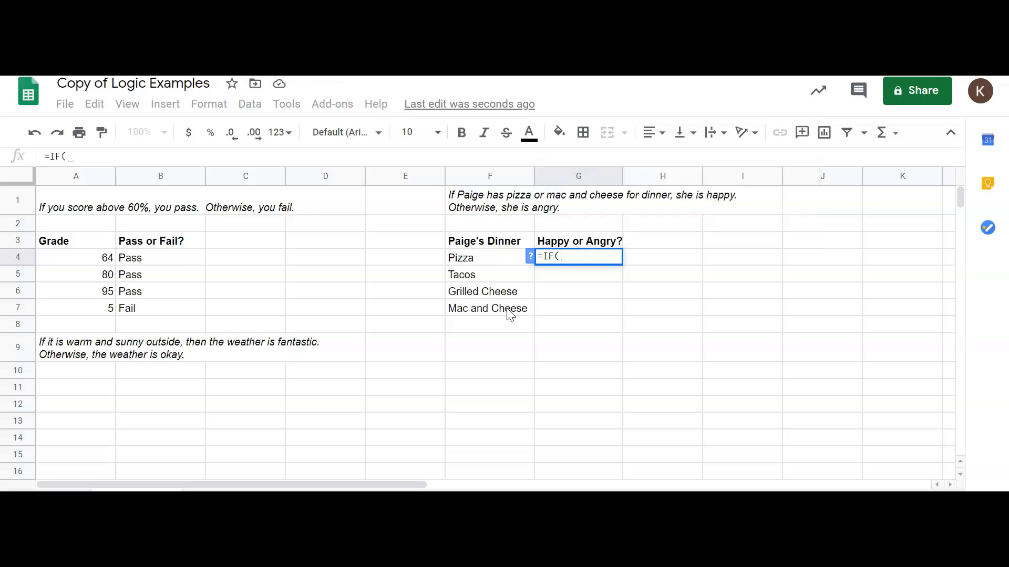
pyautogui.write('OR(')
pyautogui.click(490, 261)
pyautogui.write('=')
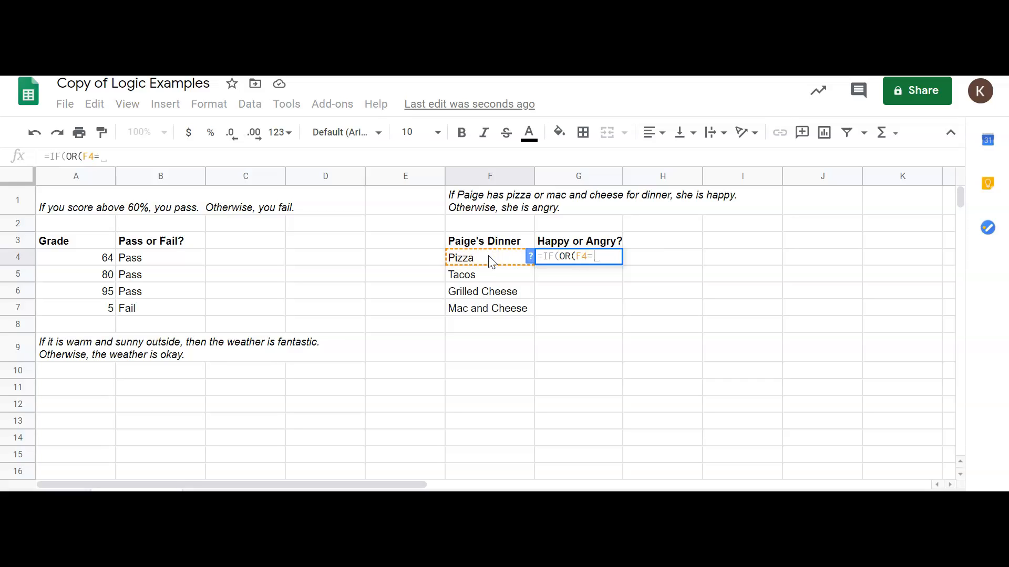
pyautogui.write('"Pizza')
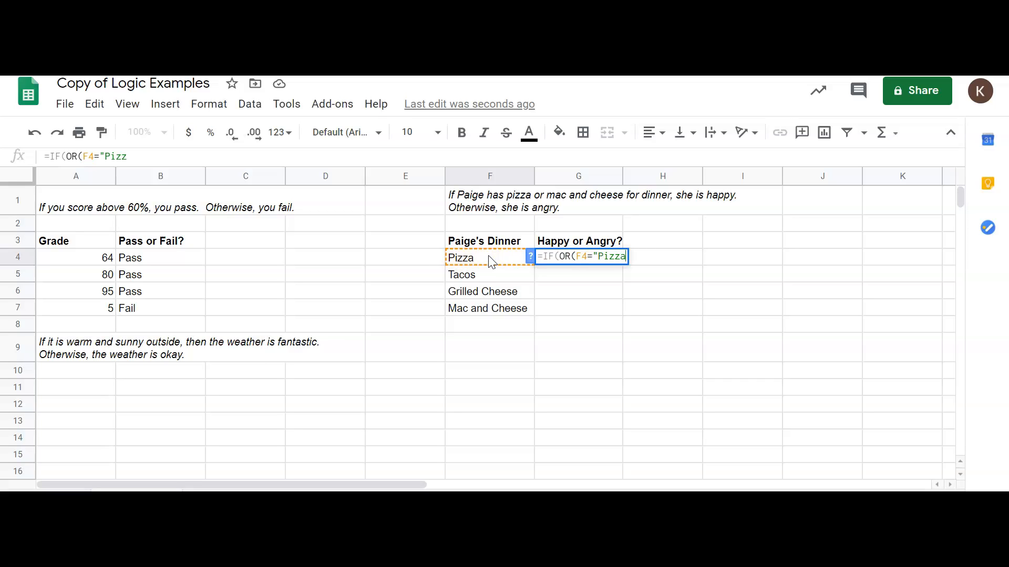
pyautogui.write('",')
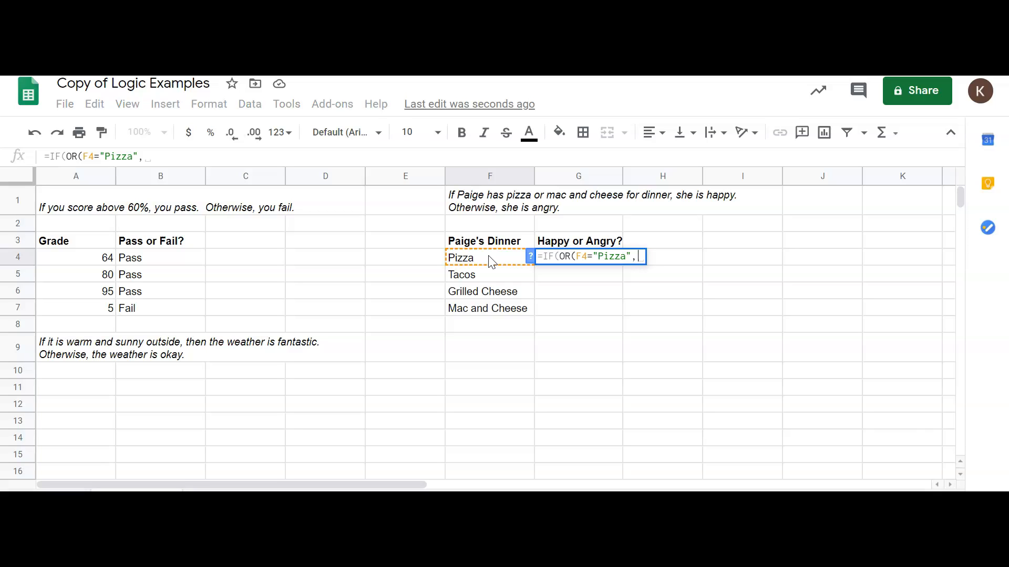
# Add F4="Mac and Cheese" as the second OR condition in the G4 formula and close the OR test.
pyautogui.click(491, 261)
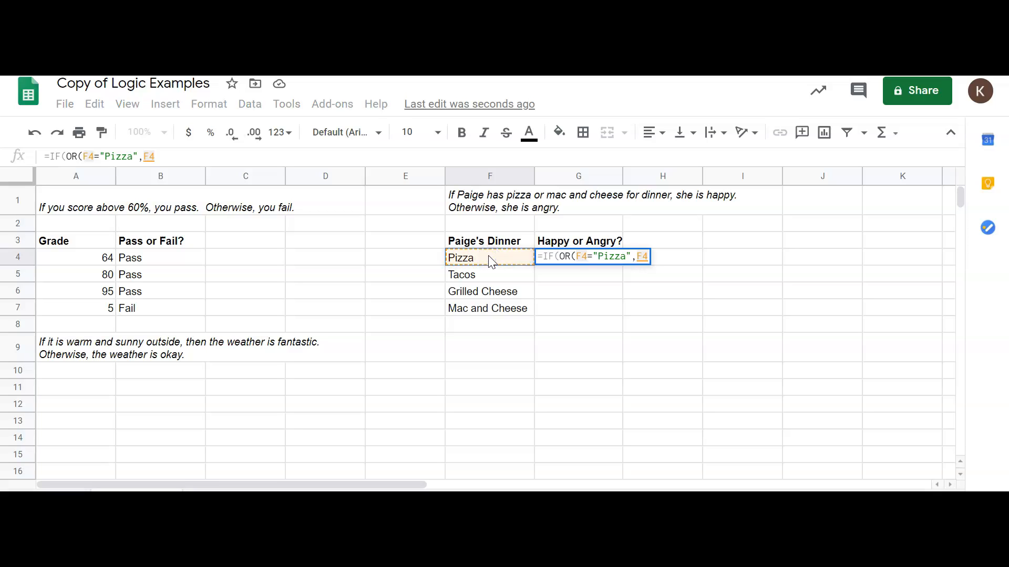
pyautogui.write('="M')
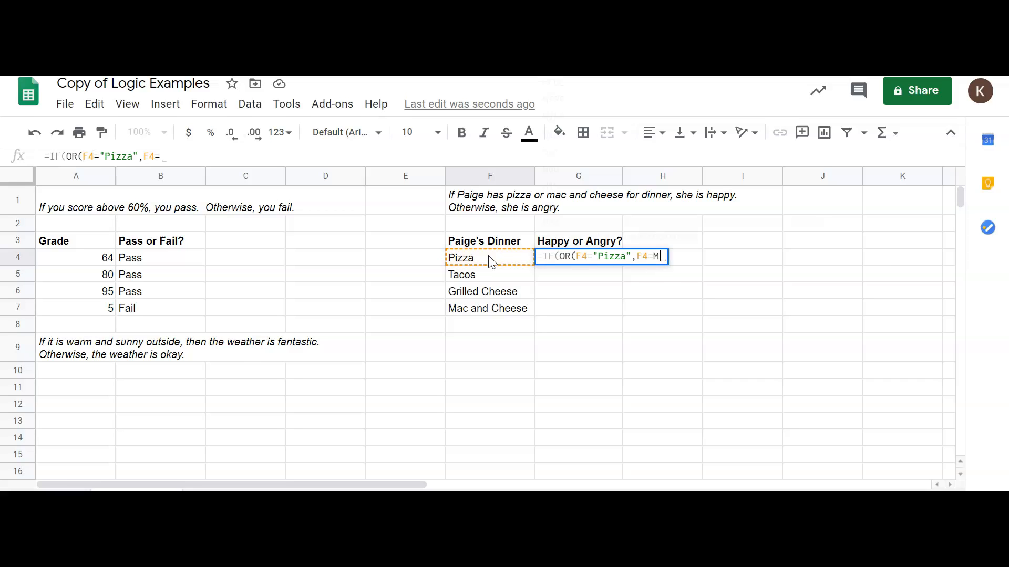
pyautogui.write('ac')
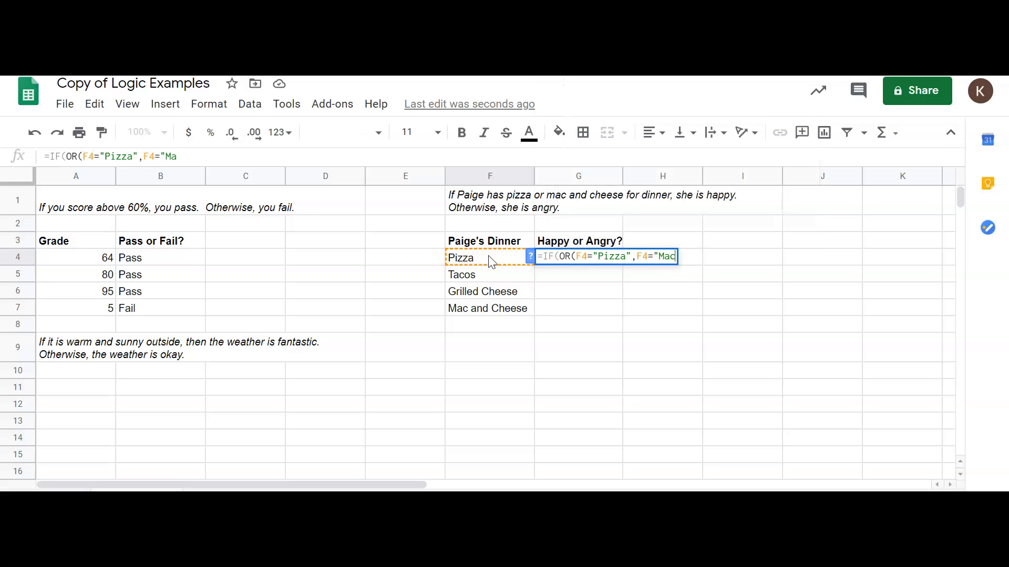
pyautogui.write(' and Cheese')
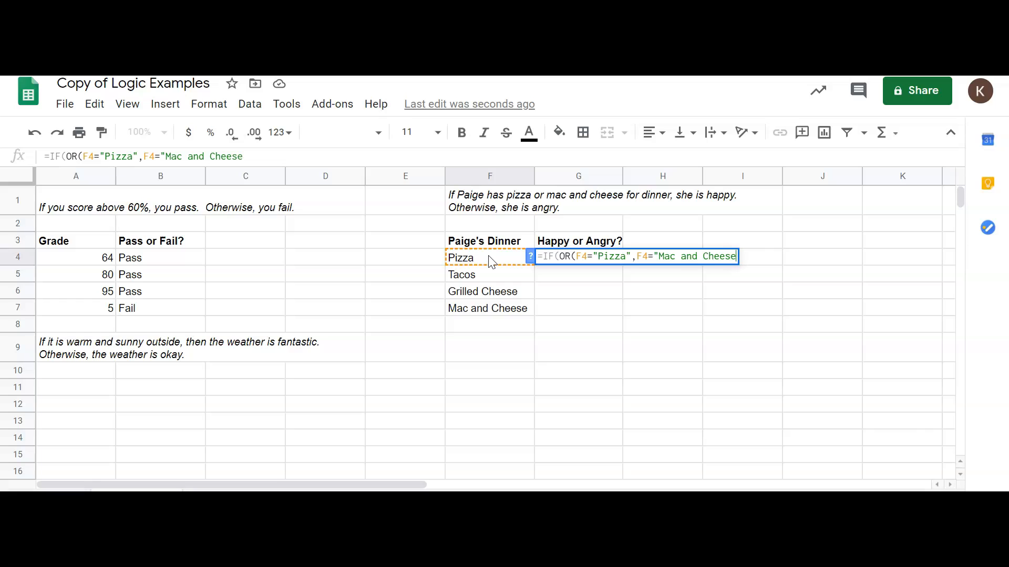
pyautogui.write('"),')
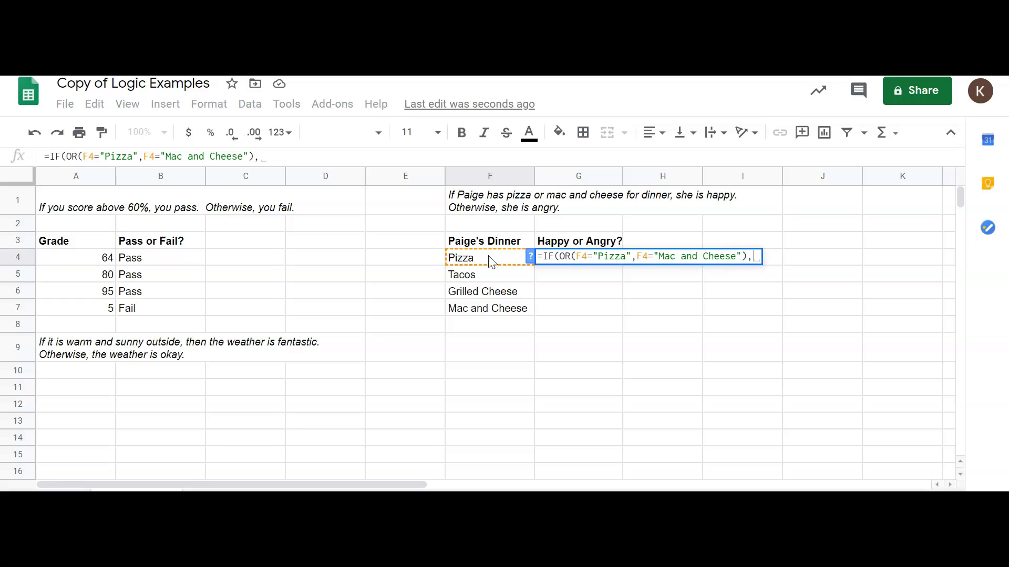
# Complete the G4 formula so it returns "Happy" when the OR test is true and "Angry" otherwise.
pyautogui.write('Ha')
pyautogui.press('BackSpace')
pyautogui.press('BackSpace')
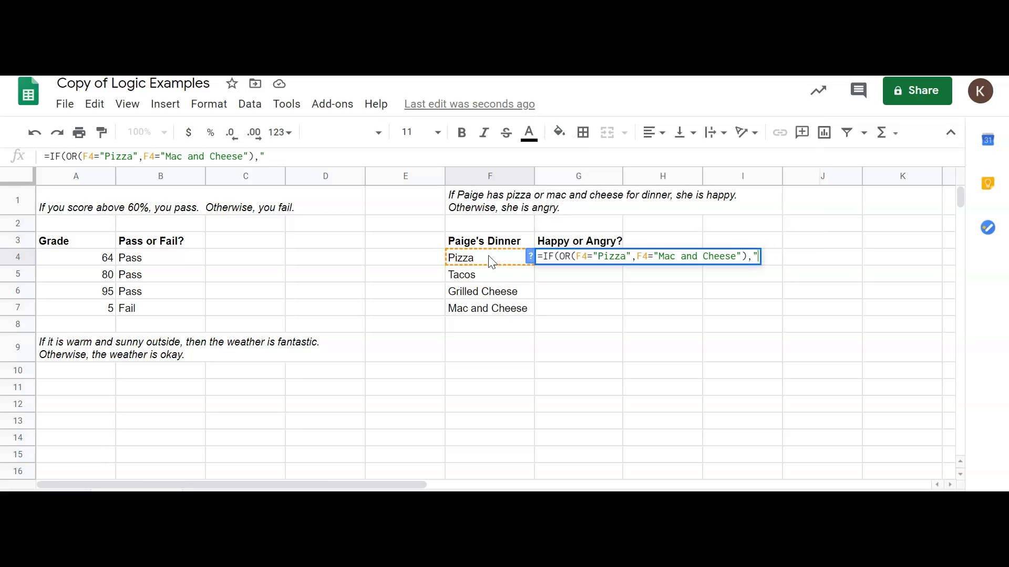
pyautogui.write('"Happy"')
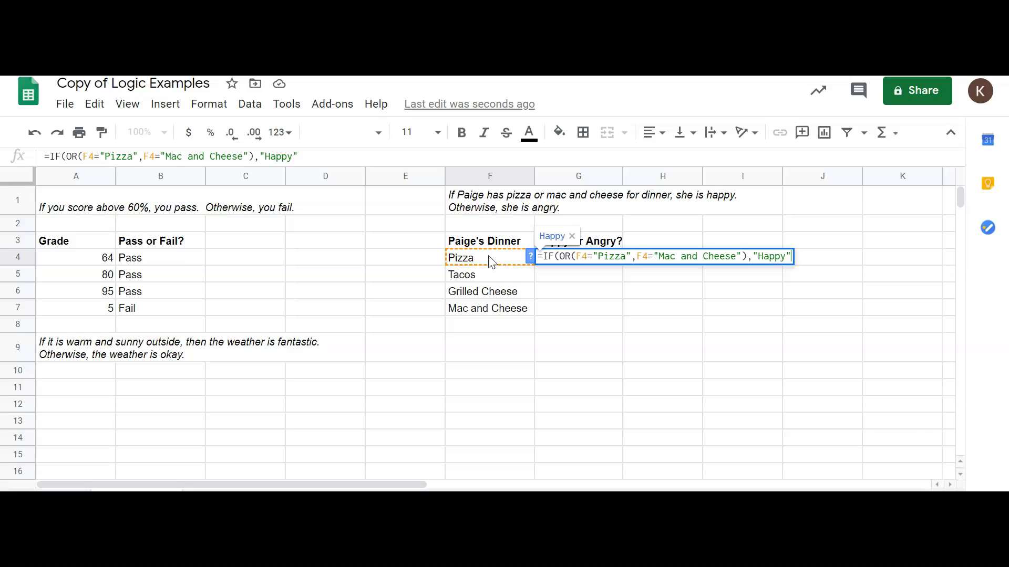
pyautogui.write(',')
pyautogui.write('"Sad')
pyautogui.press('BackSpace')
pyautogui.press('BackSpace')
pyautogui.press('BackSpace')
pyautogui.write('Angry')
pyautogui.write('")')
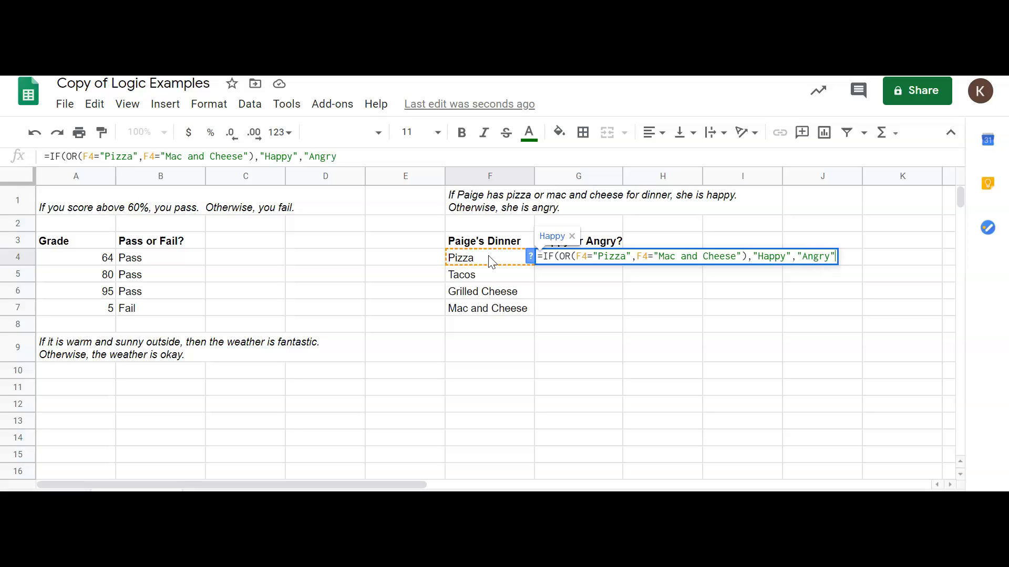
pyautogui.press('Return')
# Fill the G4 formula down through G7 so every listed dinner gets a mood.
pyautogui.press('Up')
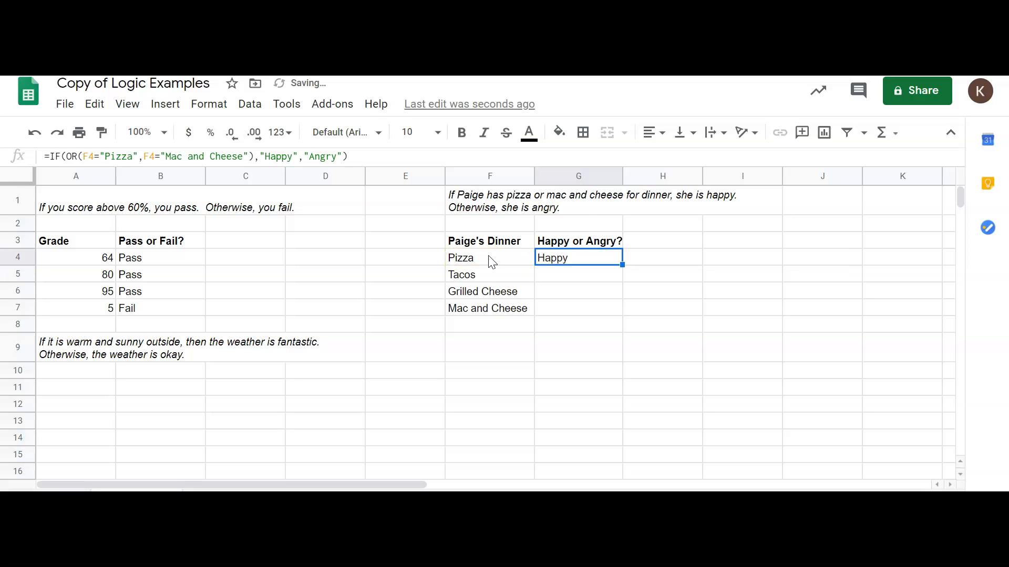
pyautogui.moveTo(622, 265); pyautogui.dragTo(620, 302)
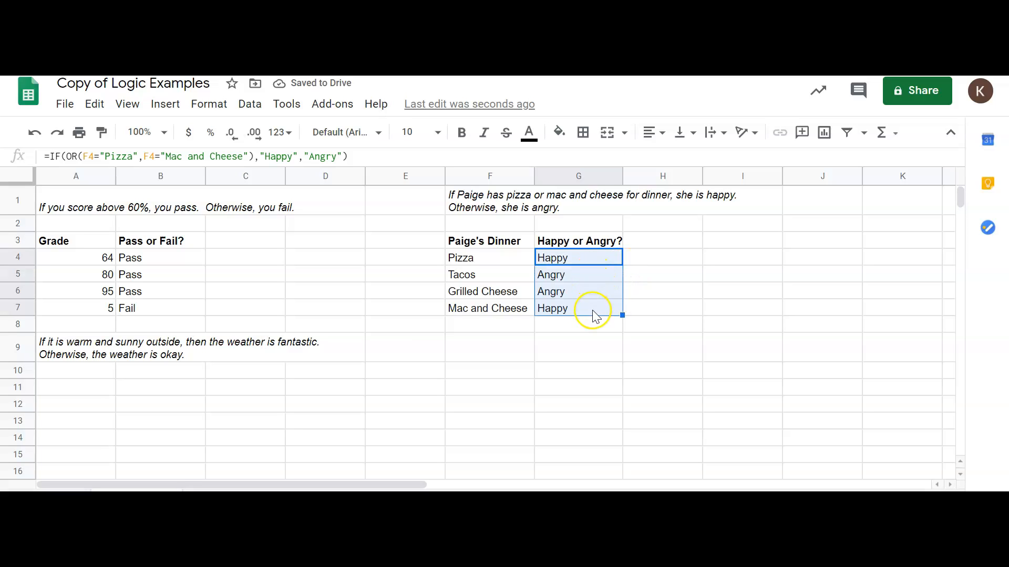
pyautogui.click(653, 315)
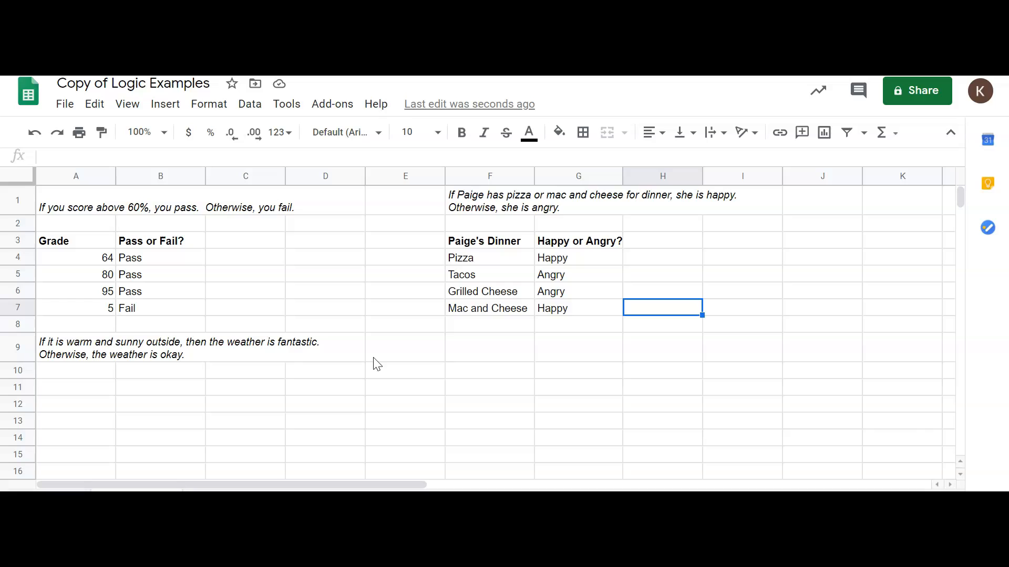
pyautogui.click(280, 317)
pyautogui.click(61, 390)
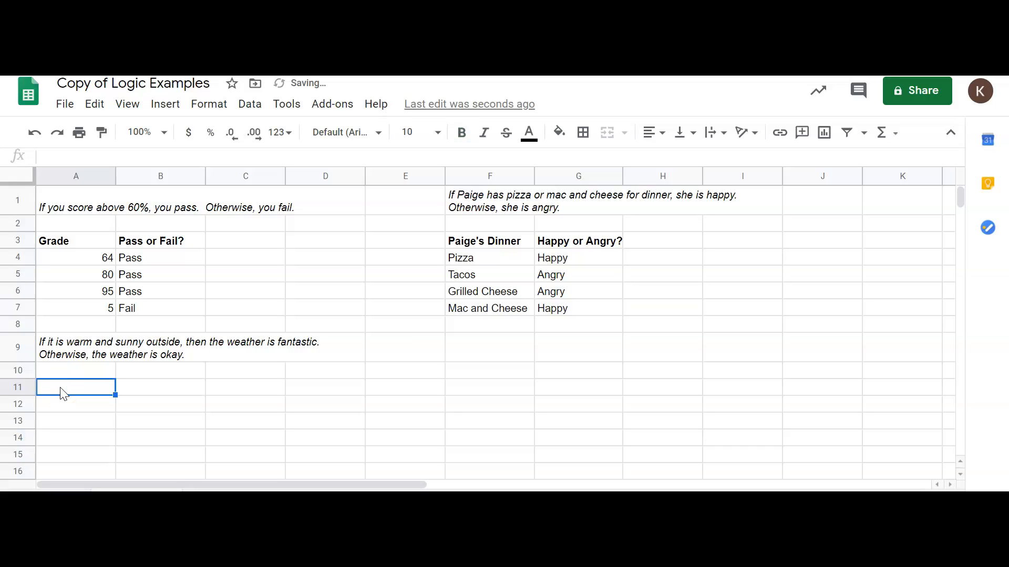
pyautogui.write('W')
pyautogui.press('BackSpace')
pyautogui.press('Return')
pyautogui.press('Up')
# Enter the bold header "Temperature" in cell A11, below the weather rule.
pyautogui.click(83, 394)
pyautogui.hotkey('ctrl', 'c')
pyautogui.write('T')
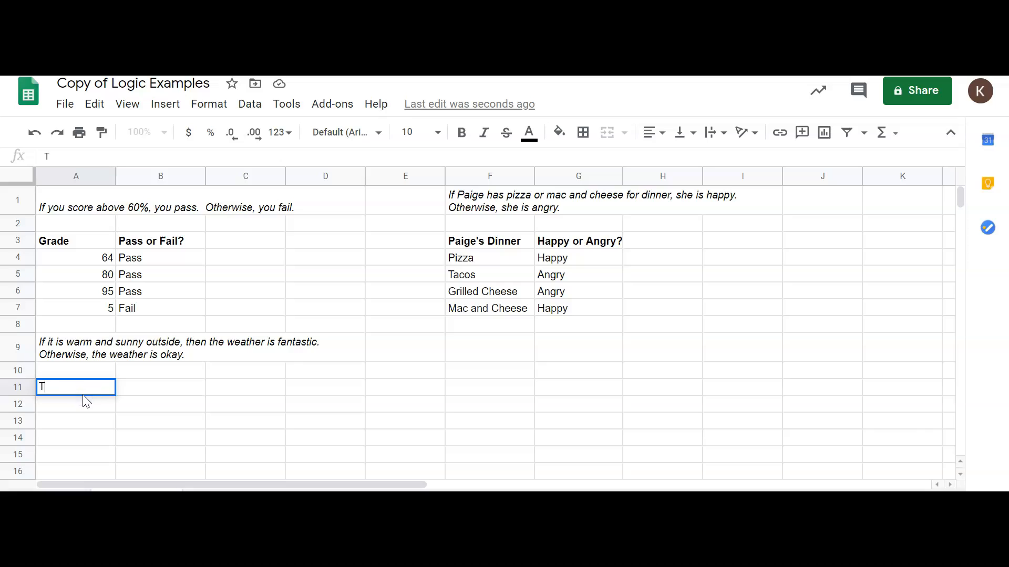
pyautogui.press('BackSpace')
pyautogui.hotkey('ctrl', 'b')
pyautogui.write('Tp')
pyautogui.press('BackSpace')
pyautogui.write('enper')
pyautogui.press('BackSpace')
pyautogui.press('BackSpace')
pyautogui.press('BackSpace')
pyautogui.press('BackSpace')
pyautogui.write('mperature')
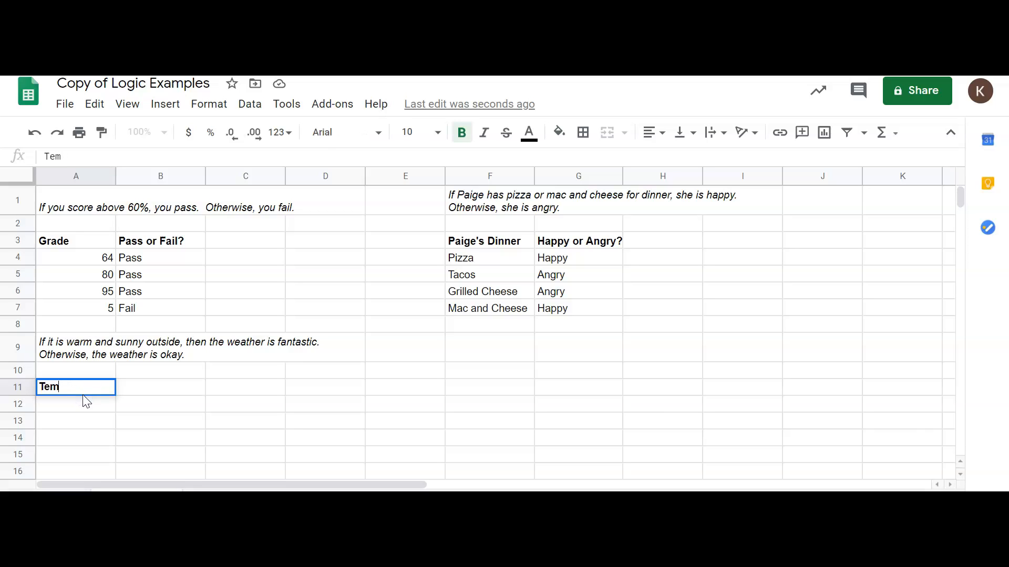
pyautogui.press('Return')
pyautogui.press('Up')
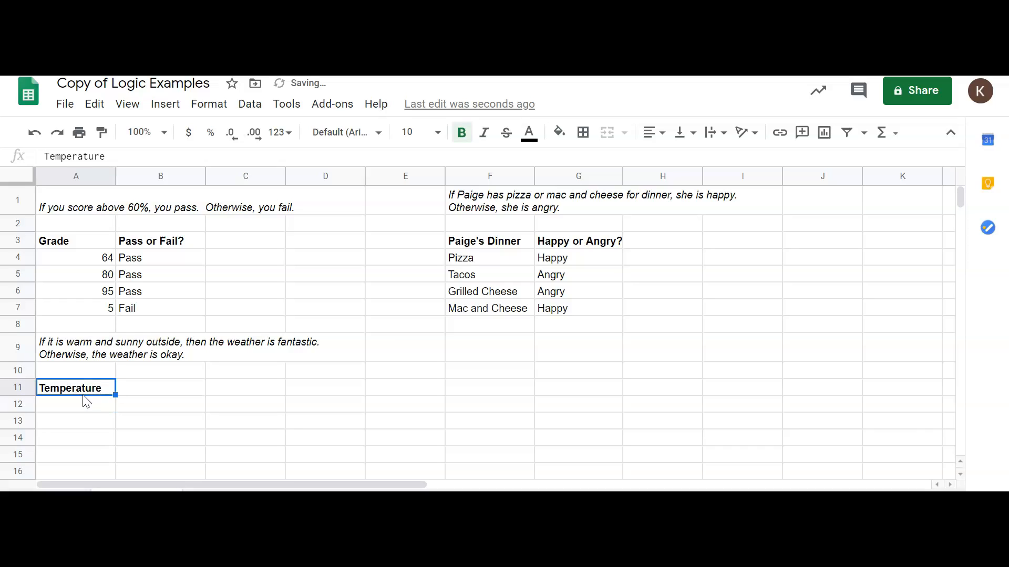
# Enter the bold header "Sunny or Cloudy?" in B11 and fit column B's width to its contents.
pyautogui.press('Right')
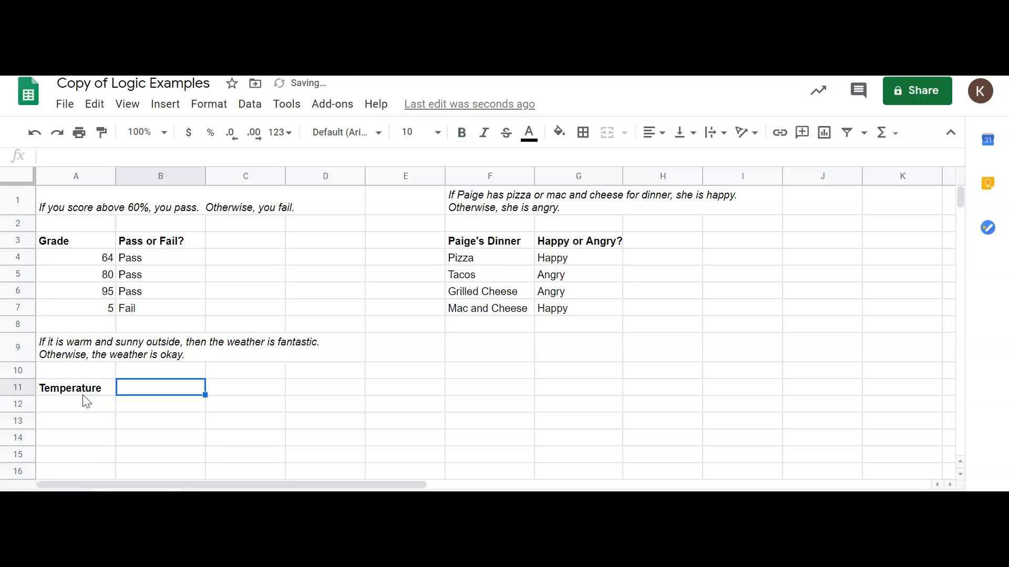
pyautogui.write('S')
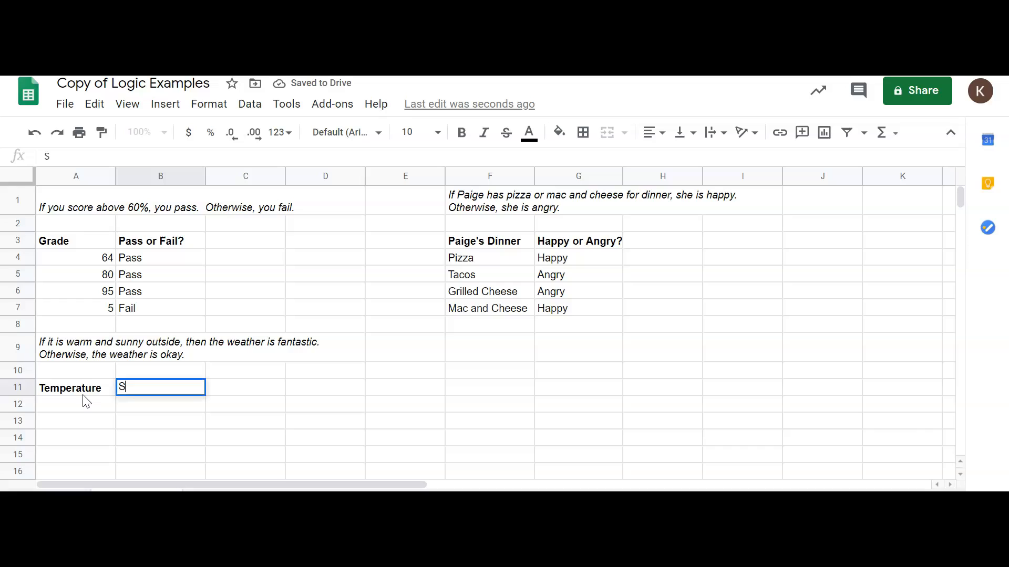
pyautogui.write('unn')
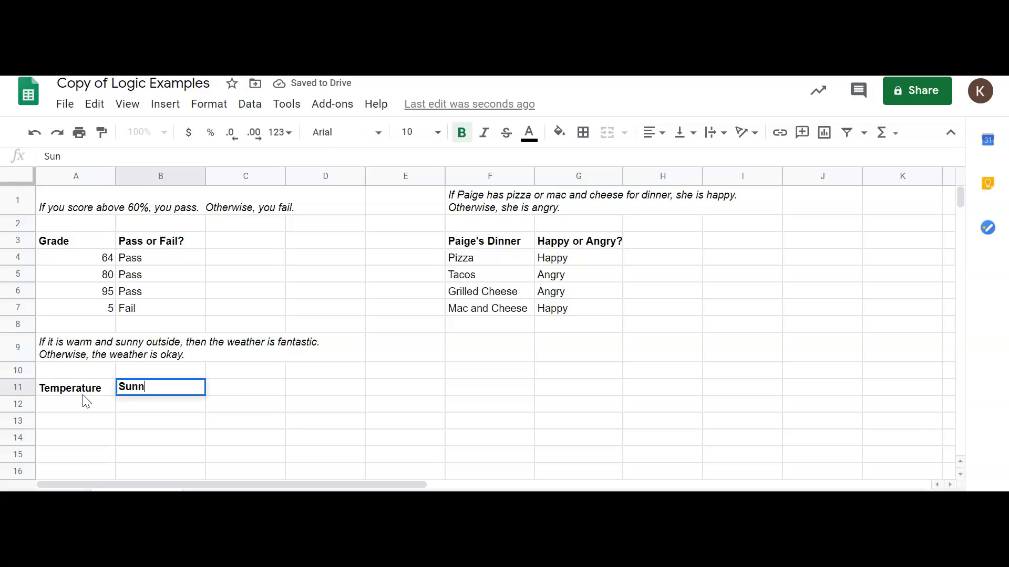
pyautogui.write('y or Cloudy?')
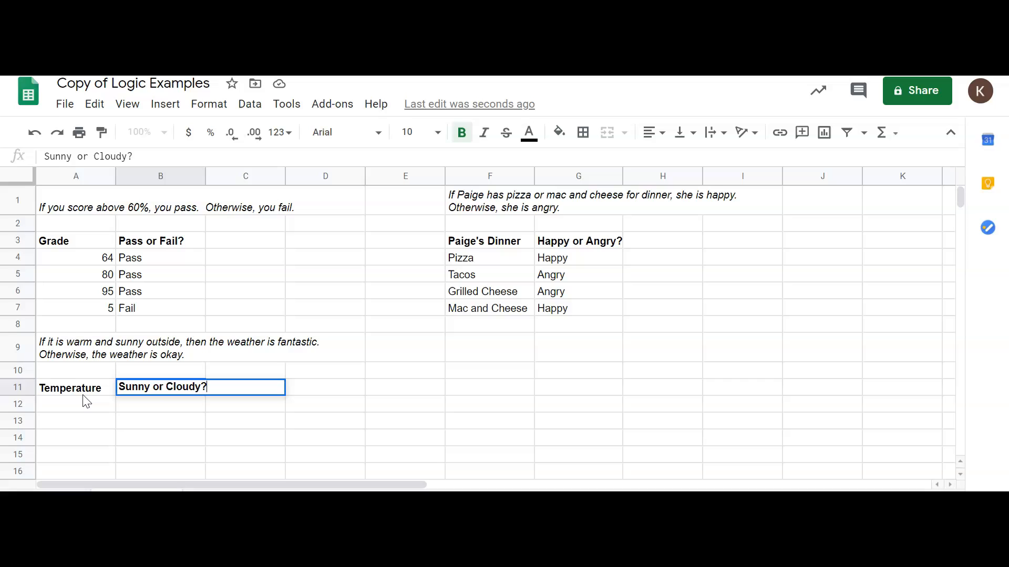
pyautogui.press('Return')
pyautogui.press('Up')
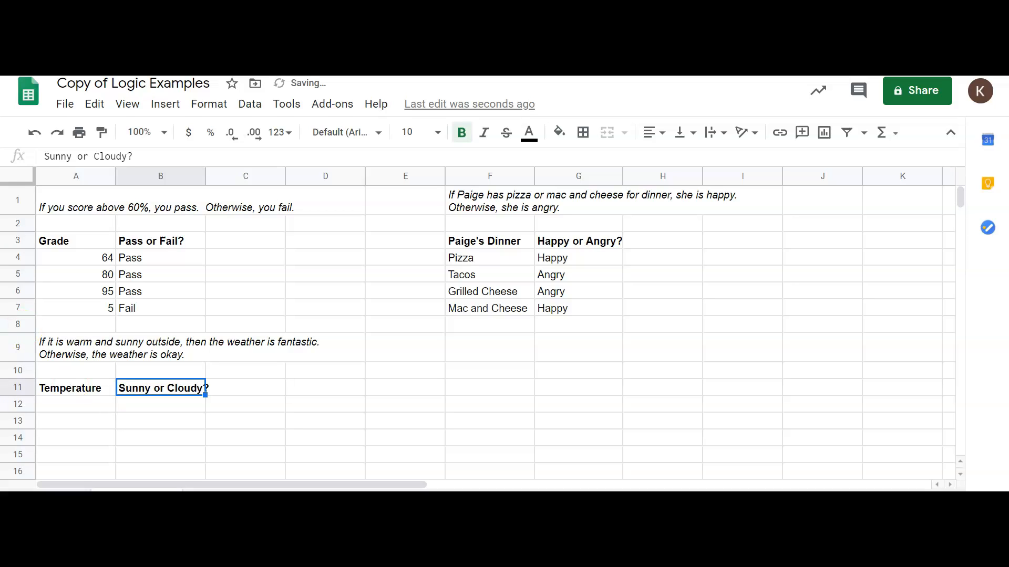
pyautogui.doubleClick(205, 177)
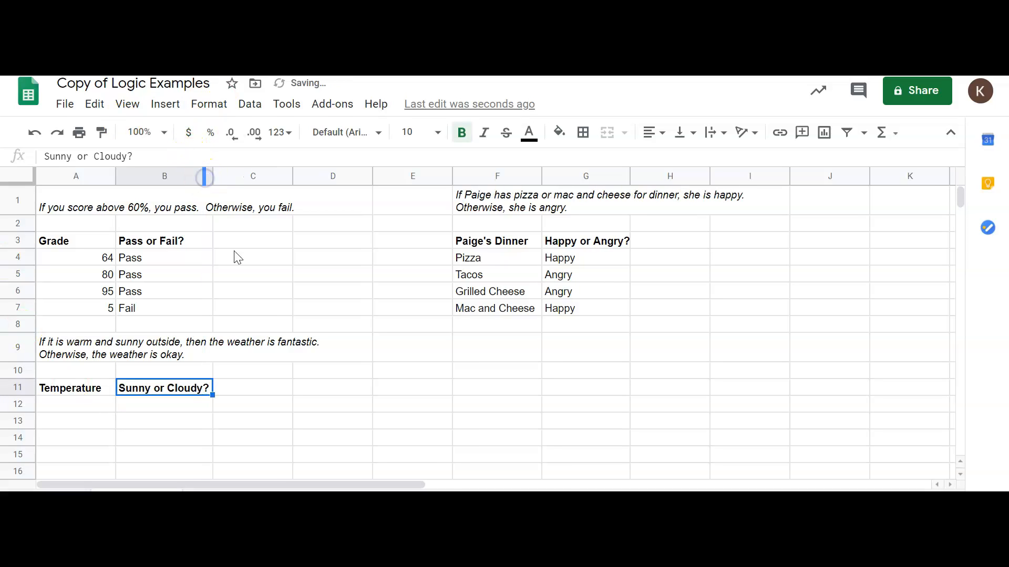
# Enter the bold header "Weather?" in cell C11.
pyautogui.click(253, 389)
pyautogui.write('Wa')
pyautogui.press('BackSpace')
pyautogui.press('BackSpace')
pyautogui.hotkey('ctrl', 'b')
pyautogui.write('Weather?')
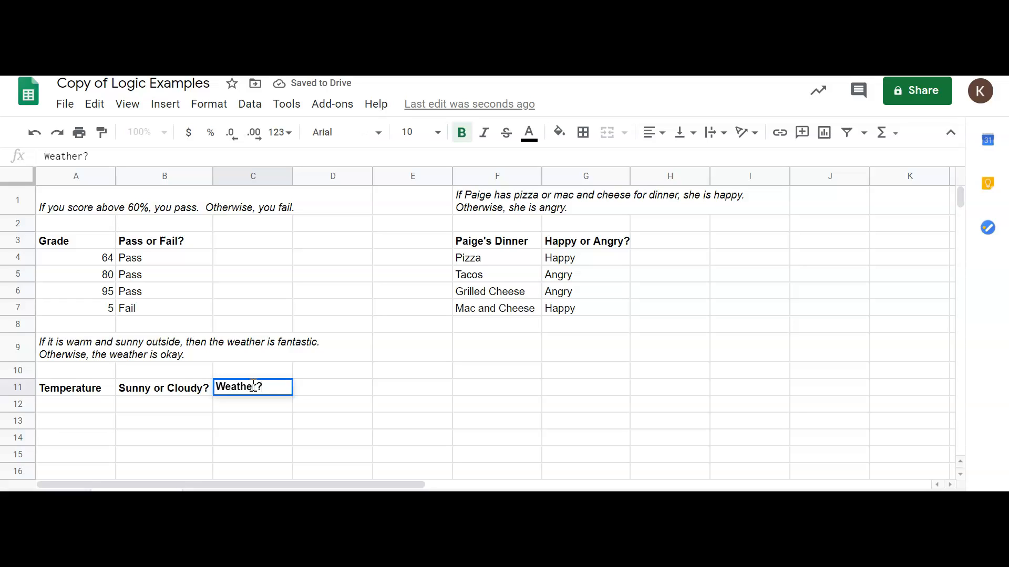
pyautogui.press('Return')
pyautogui.click(255, 390)
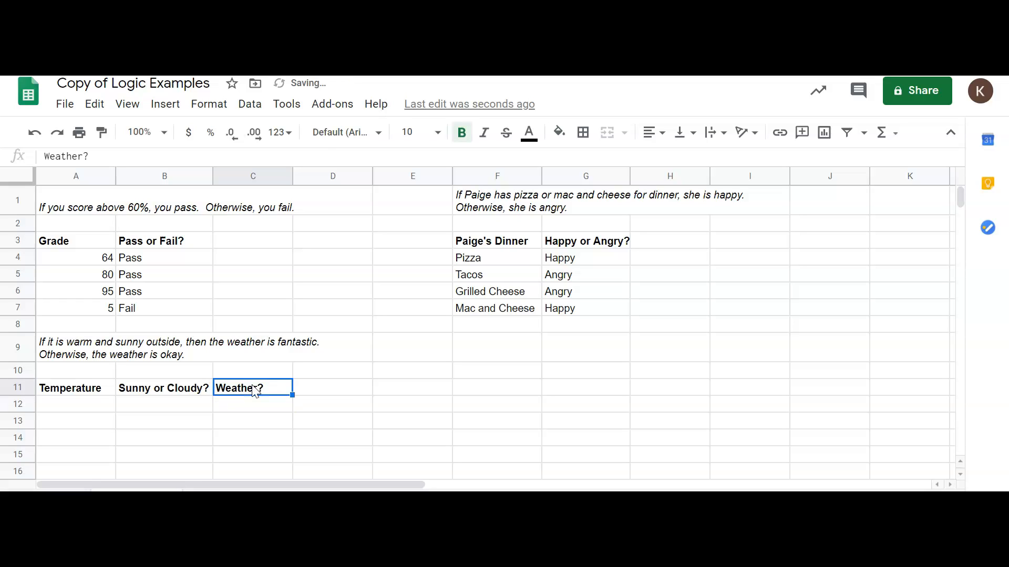
# List the temperatures Warm, Cool, Cold and Warm in cells A12 to A15.
pyautogui.press('Down')
pyautogui.press('Left')
pyautogui.press('Left')
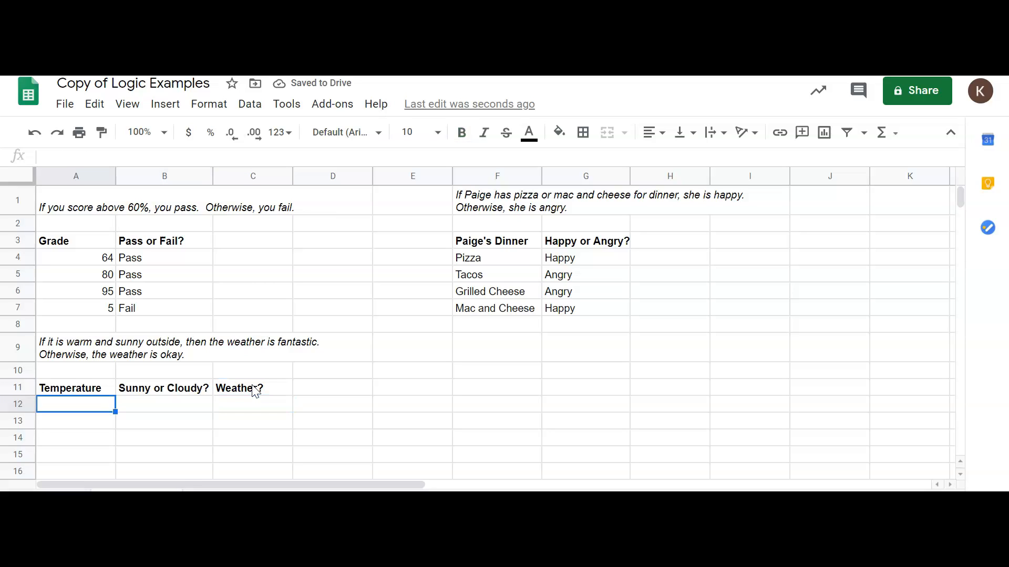
pyautogui.write('W')
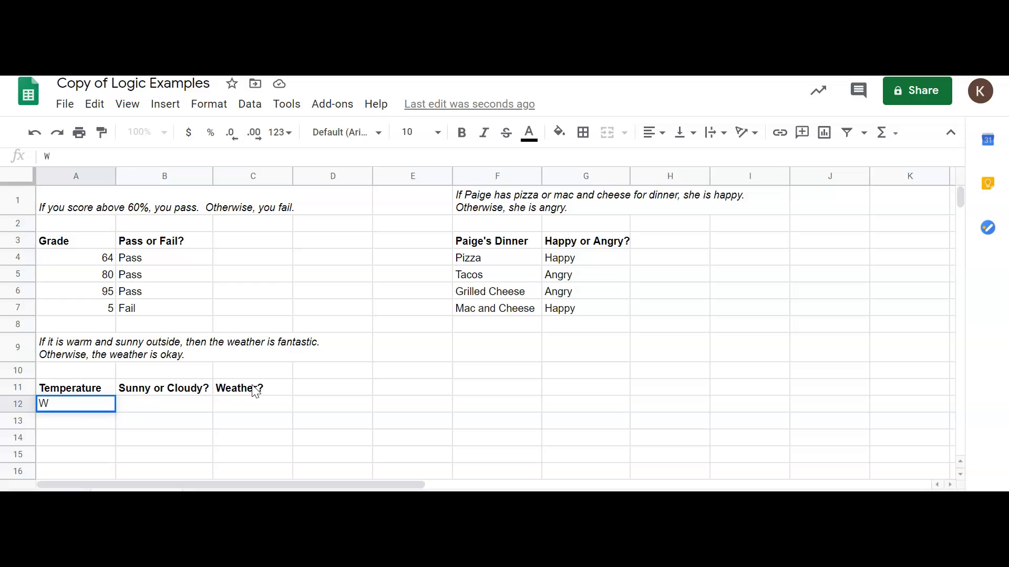
pyautogui.write('arm')
pyautogui.press('Return')
pyautogui.write('Cool')
pyautogui.press('Return')
pyautogui.write('Cold')
pyautogui.press('Return')
pyautogui.write('Warm')
pyautogui.press('Return')
# List the sky conditions Cloudy, Sunny, Cloudy and Sunny in cells B12 to B15, beside the temperatures.
pyautogui.press('Up')
pyautogui.press('Up')
pyautogui.press('Up')
pyautogui.press('Up')
pyautogui.press('Right')
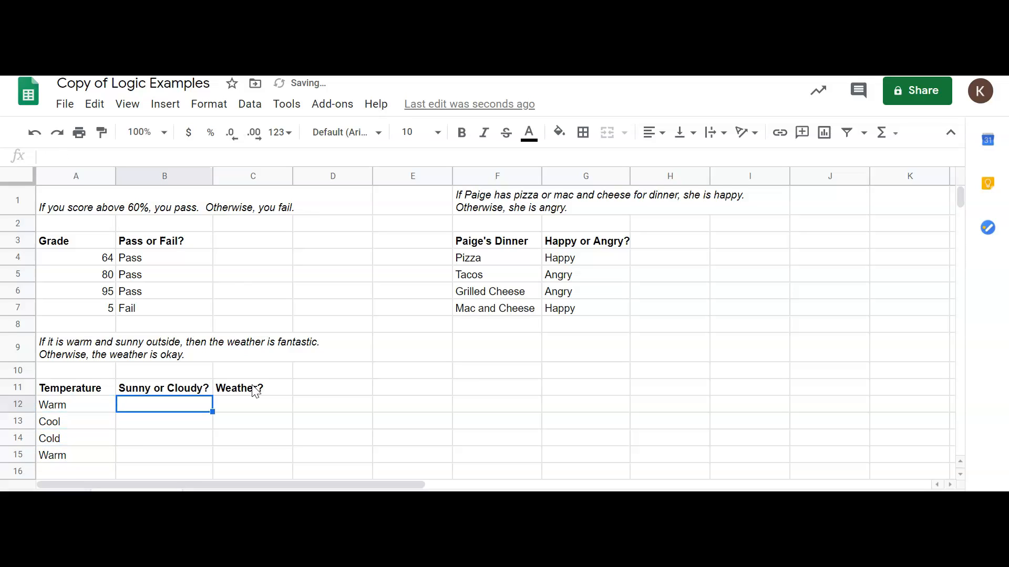
pyautogui.write('Cloudy')
pyautogui.press('Return')
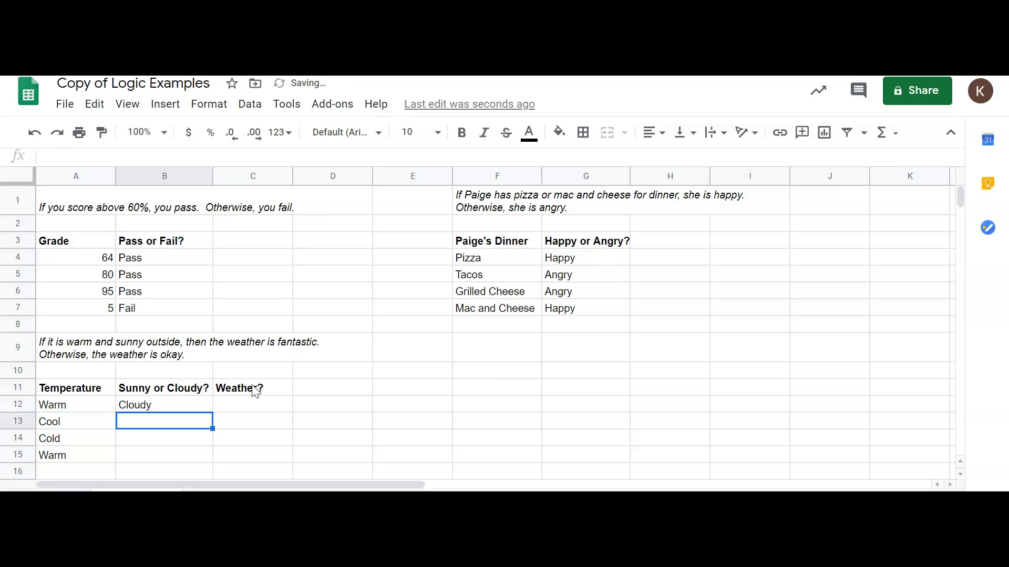
pyautogui.write('Sunny')
pyautogui.press('Return')
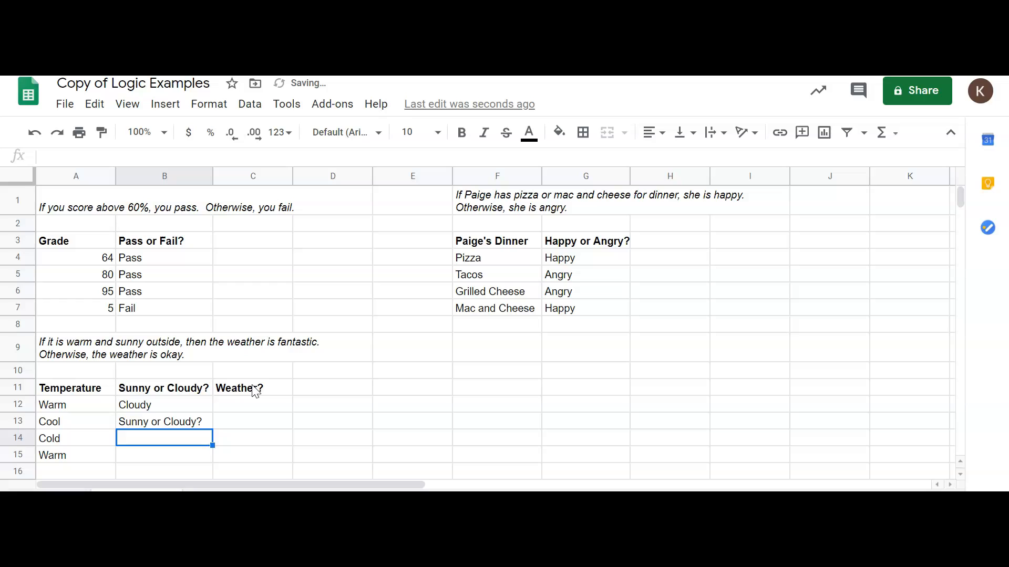
pyautogui.press('Up')
pyautogui.write('Sunny')
pyautogui.press('Delete')
pyautogui.press('Return')
pyautogui.write('Cloudy')
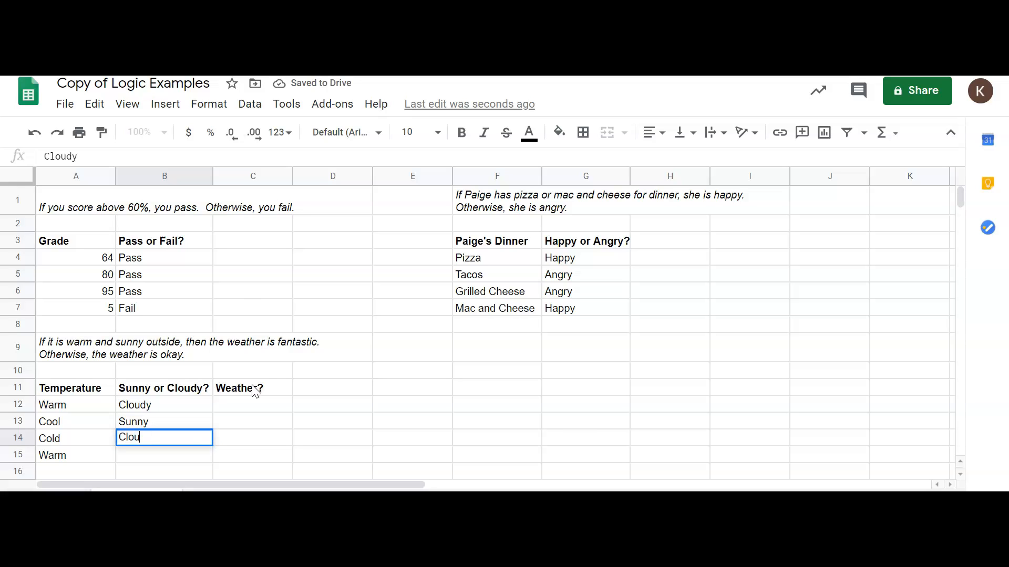
pyautogui.press('Return')
pyautogui.write('Sunny')
pyautogui.press('Return')
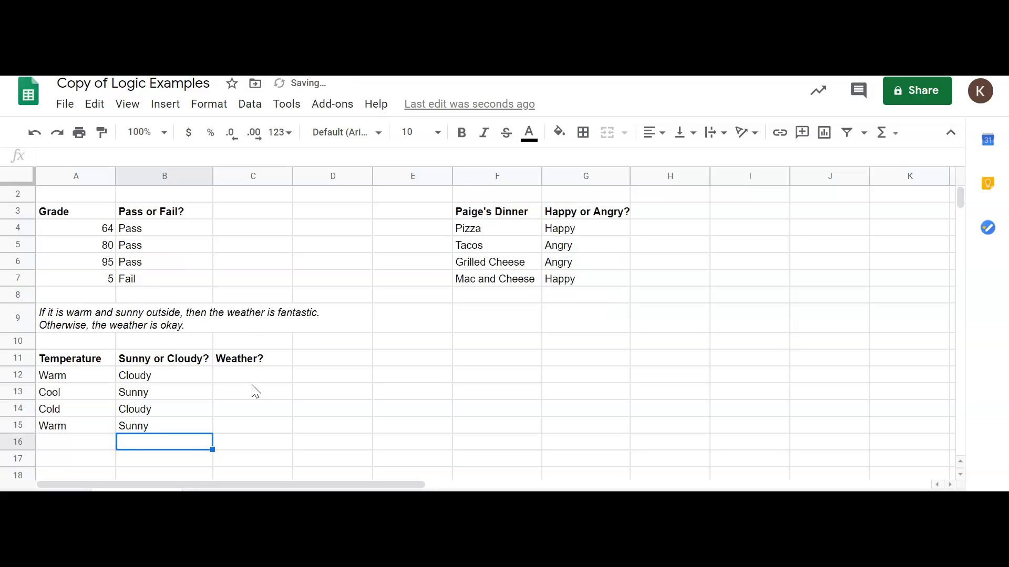
# Begin an IF formula in C12 whose AND condition tests A12="Warm" and B12="Sunny".
pyautogui.press('Up')
pyautogui.press('Up')
pyautogui.press('Up')
pyautogui.press('Up')
pyautogui.press('Right')
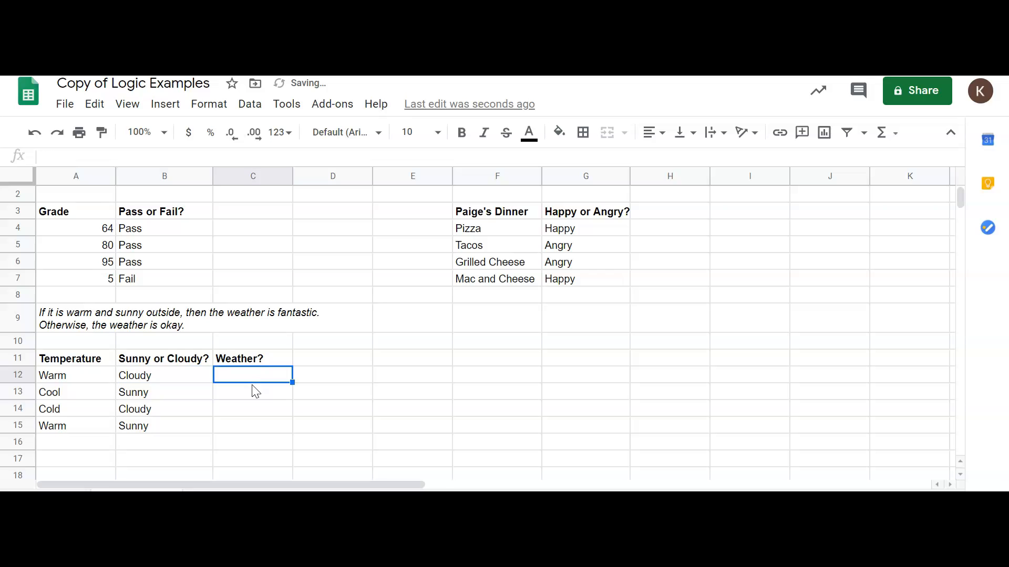
pyautogui.write('=')
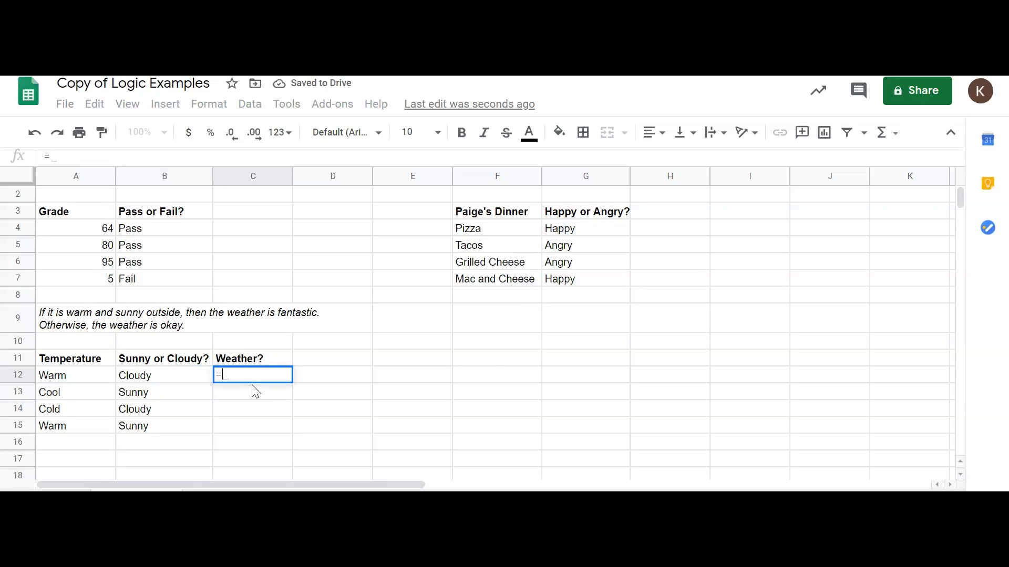
pyautogui.write('IF(AD')
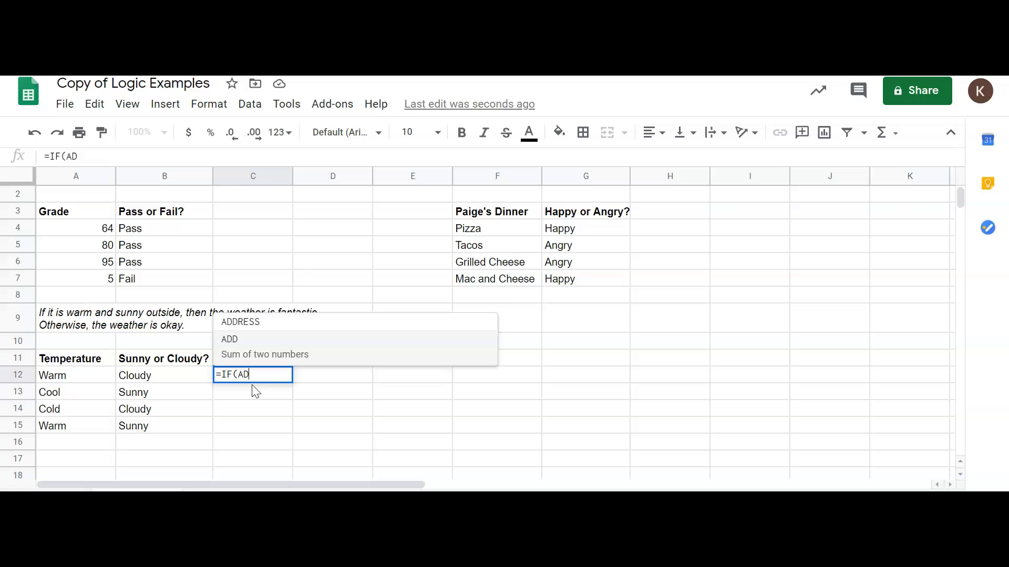
pyautogui.press('BackSpace')
pyautogui.write('ND(')
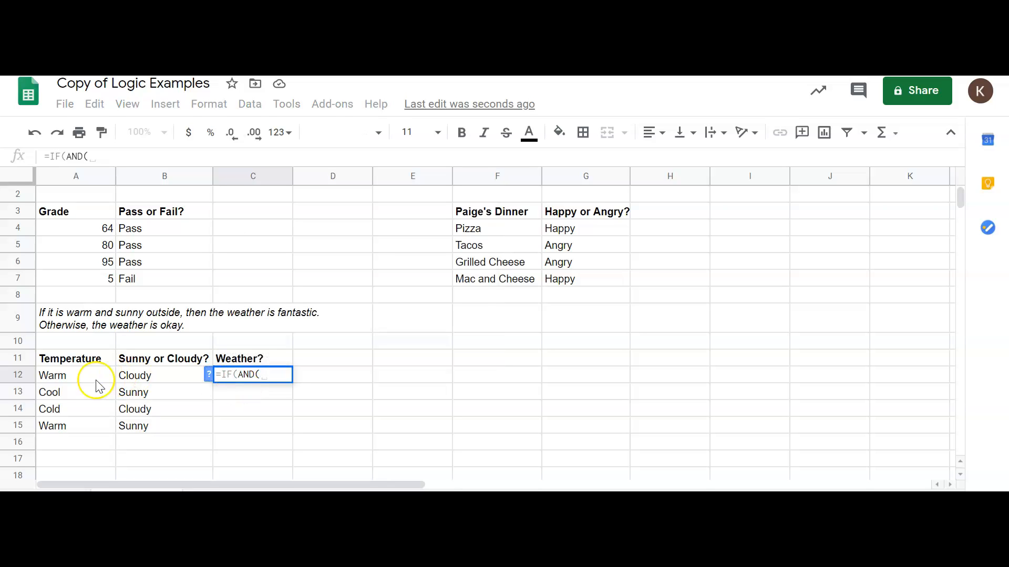
pyautogui.click(71, 375)
pyautogui.write('="WAR')
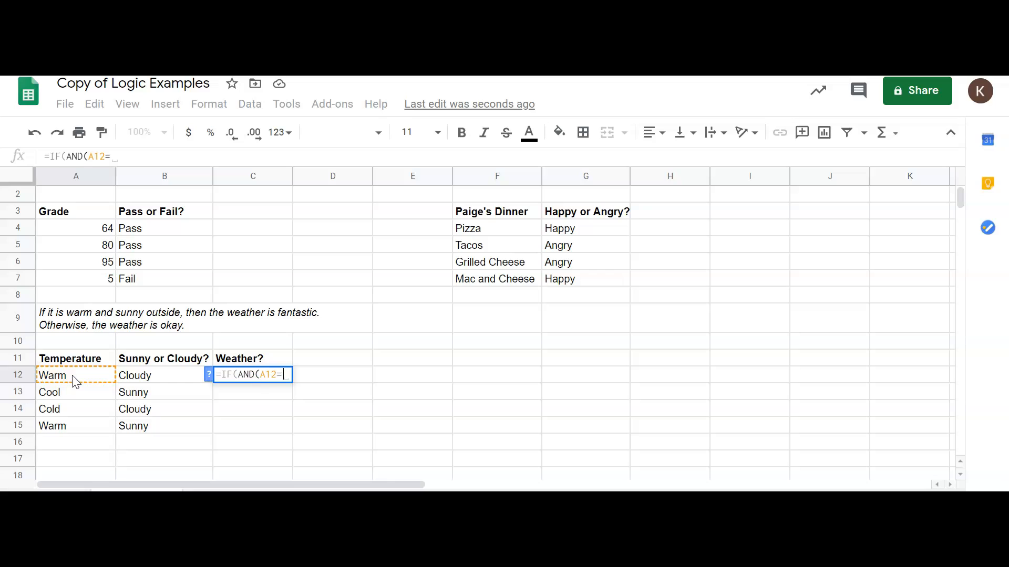
pyautogui.press('BackSpace')
pyautogui.press('BackSpace')
pyautogui.write('arm"')
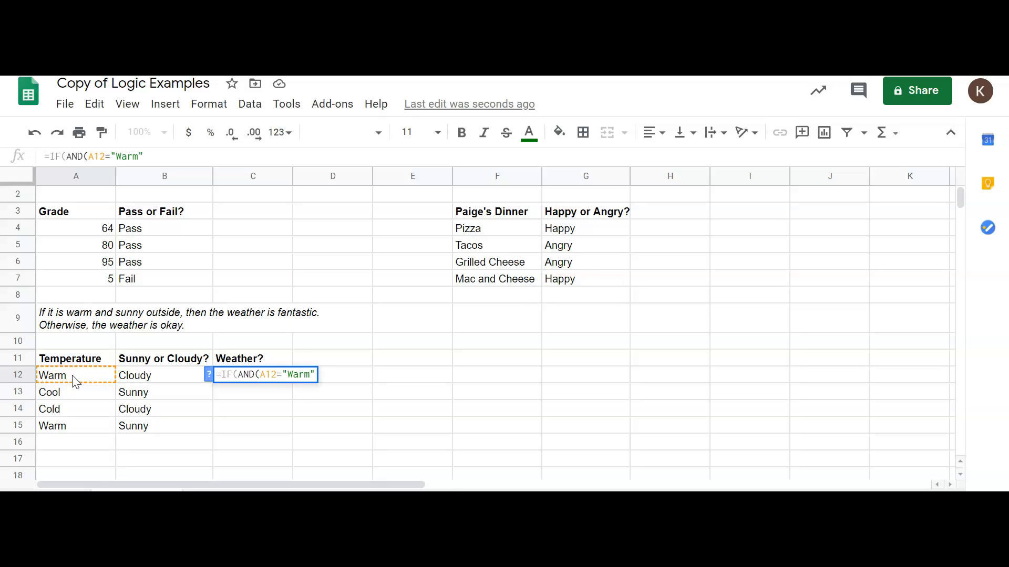
pyautogui.write(',')
pyautogui.click(154, 376)
pyautogui.write('="Sunny")')
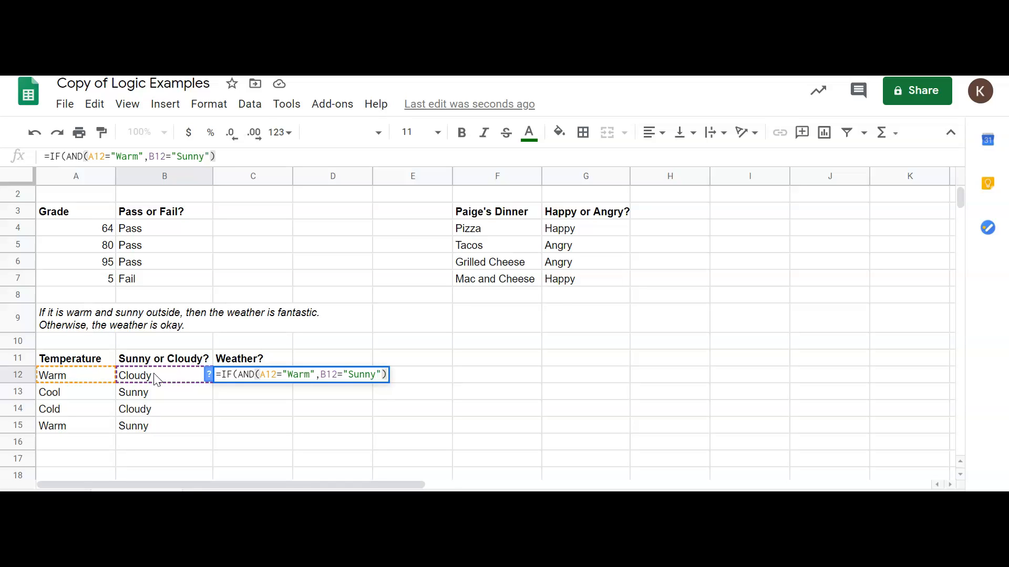
# Complete the C12 formula to return "Fantastic" when both conditions hold and "Okay" otherwise.
pyautogui.write(',')
pyautogui.write('"Fantas')
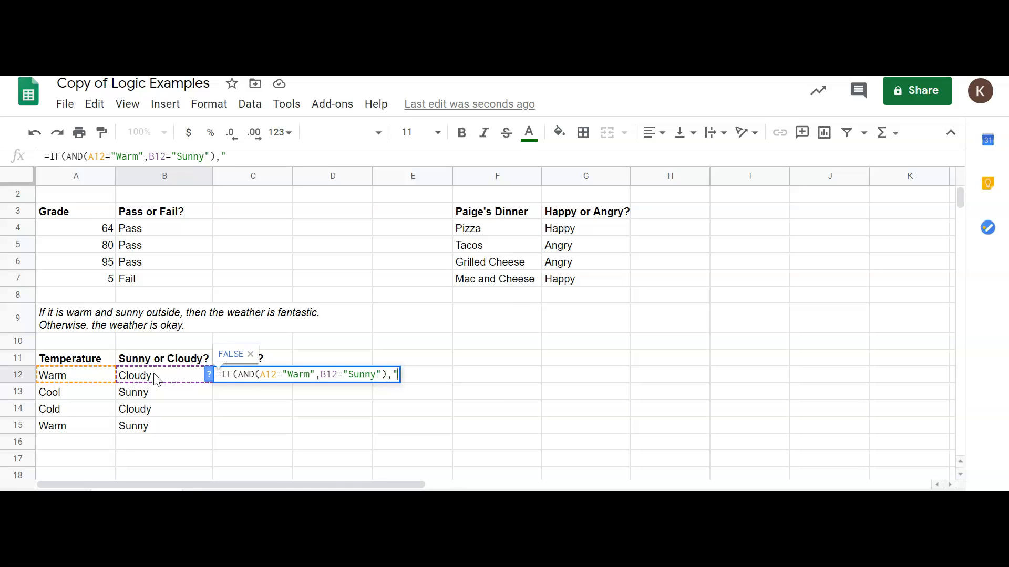
pyautogui.write('tic",')
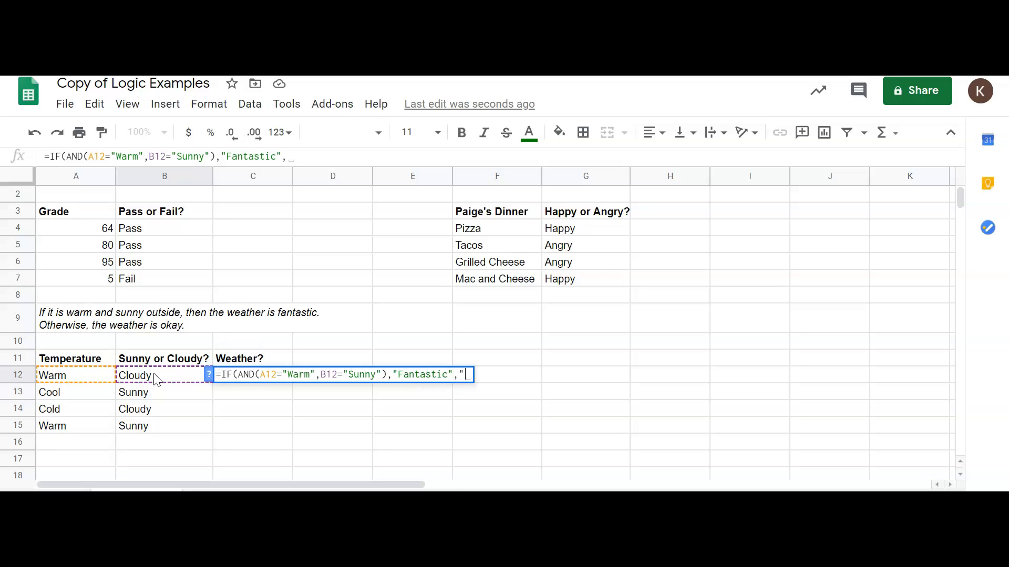
pyautogui.press('BackSpace')
pyautogui.write('"Okay')
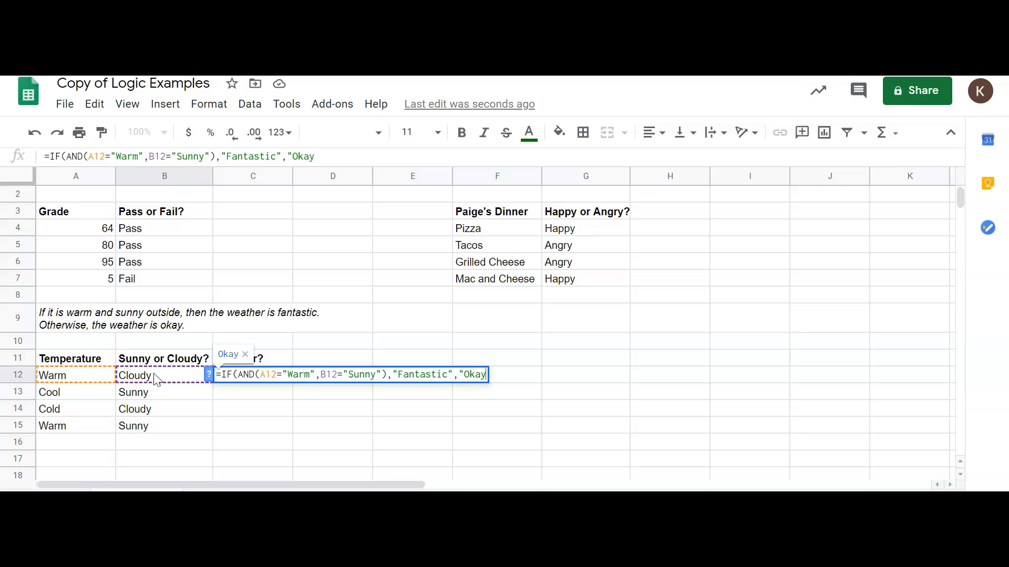
pyautogui.write('")')
pyautogui.press('Return')
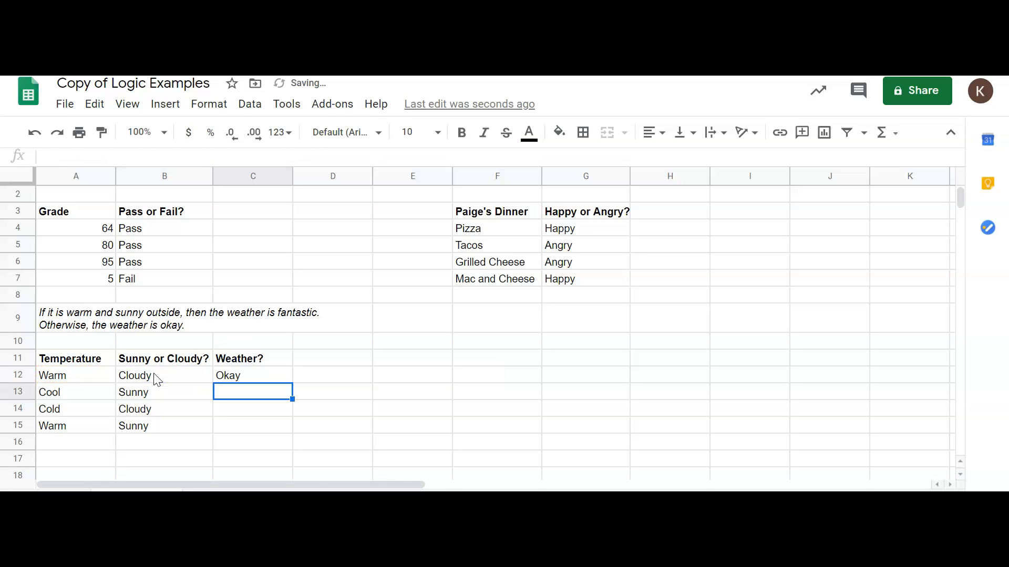
# Fill the weather formula from C12 down through C15.
pyautogui.press('Up')
pyautogui.moveTo(292, 381); pyautogui.dragTo(287, 426)
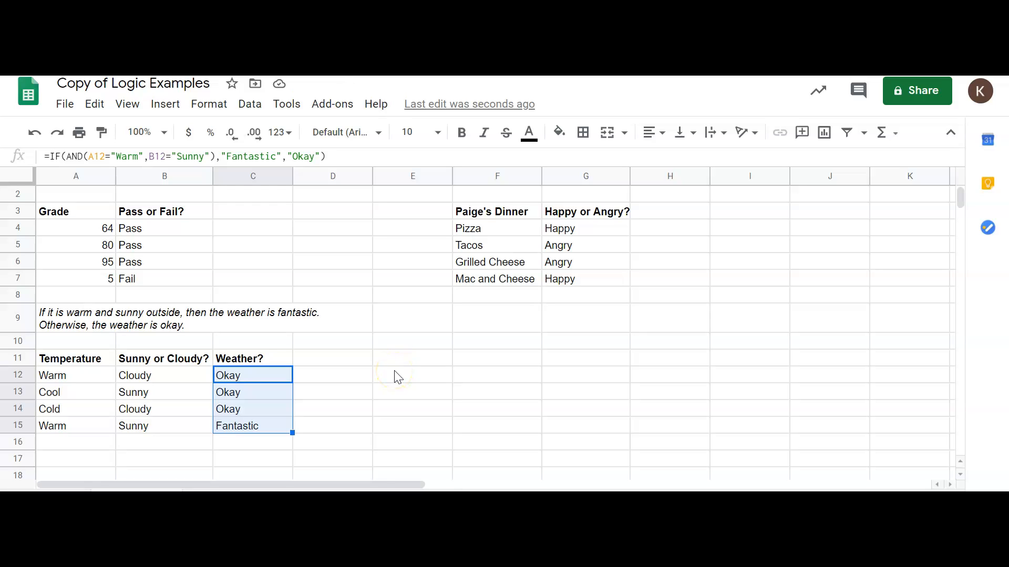
pyautogui.scroll(1, 398, 377)
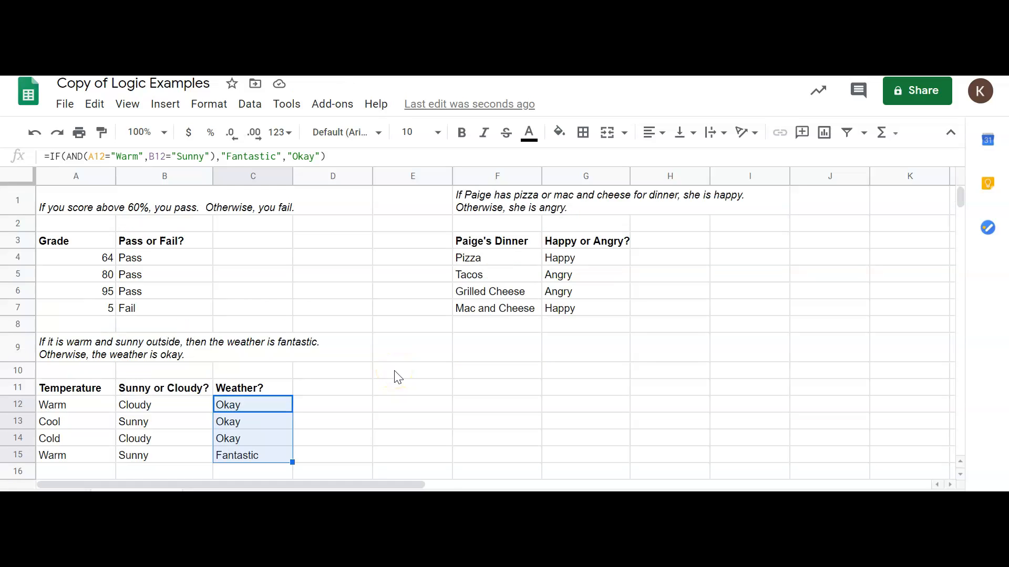
# Switch to the sheet with the 60-degree rule and enter the bold header "Temperature" in A3.
pyautogui.click(221, 499)
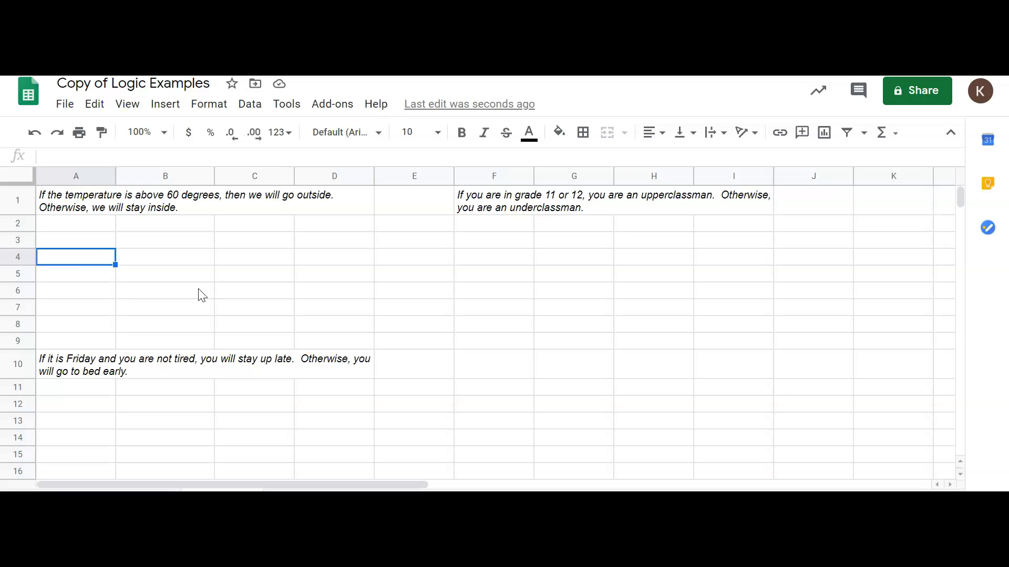
pyautogui.press('Up')
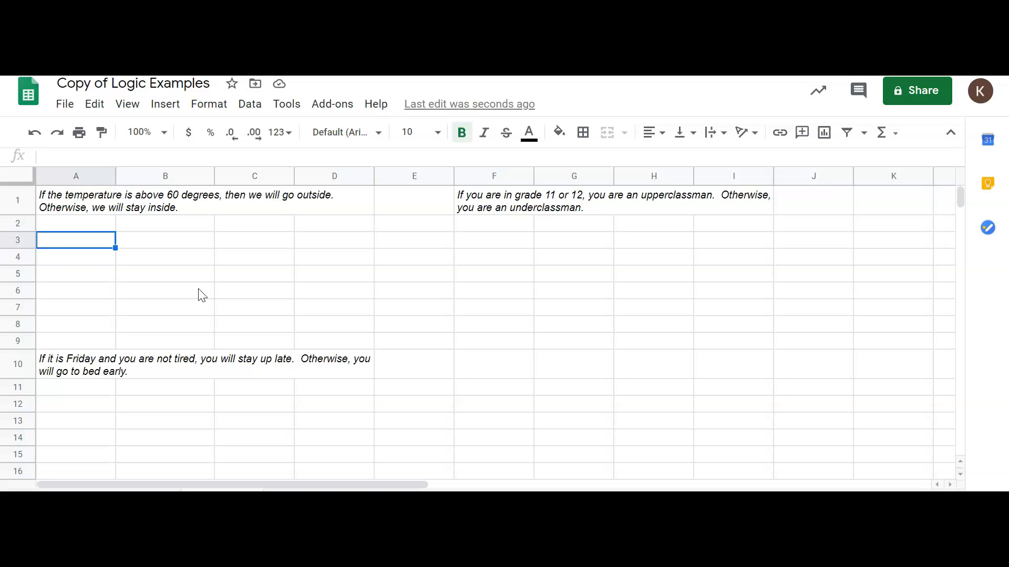
pyautogui.hotkey('ctrl', 'b')
pyautogui.write('T')
pyautogui.press('BackSpace')
pyautogui.hotkey('ctrl', 'b')
pyautogui.write('Temperature')
pyautogui.press('Return')
# Enter the bold header "Outside or inside?" in cell B3, beside the Temperature header.
pyautogui.press('Up')
pyautogui.press('Right')
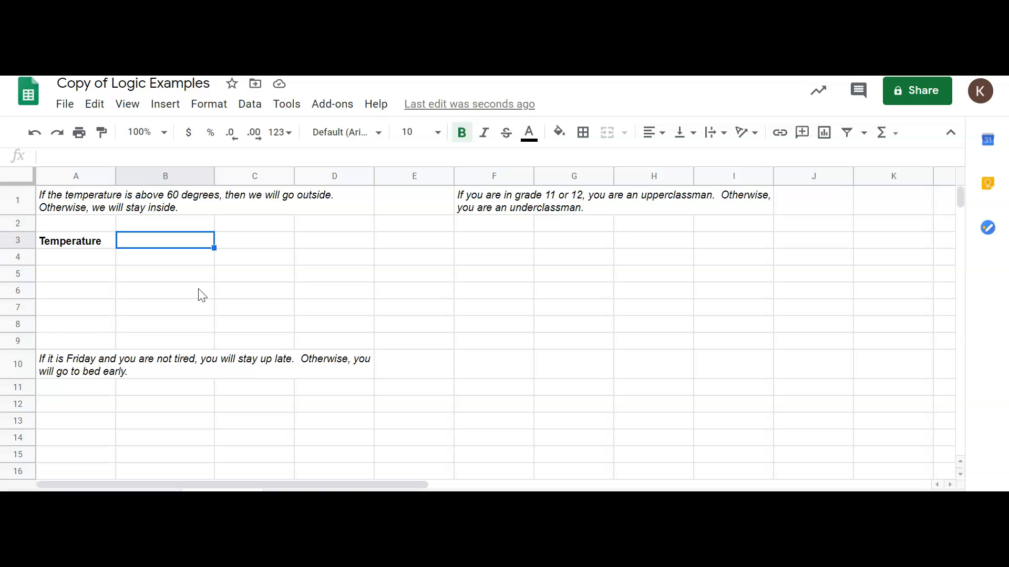
pyautogui.hotkey('ctrl', 'b')
pyautogui.write('0')
pyautogui.press('BackSpace')
pyautogui.hotkey('ctrl', 'b')
pyautogui.write('Outside or I')
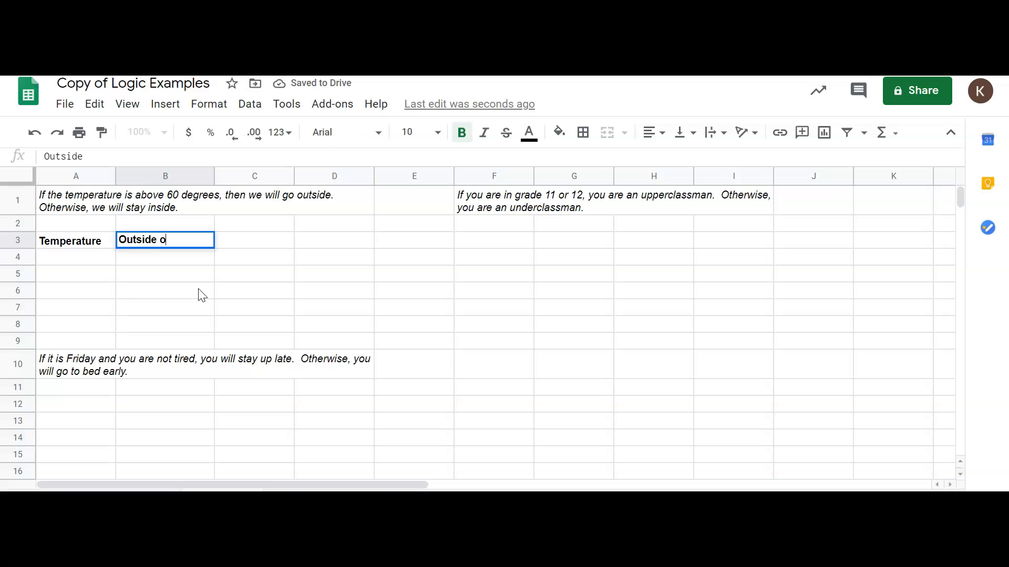
pyautogui.press('BackSpace')
pyautogui.write('inside?')
pyautogui.press('BackSpace')
pyautogui.press('BackSpace')
pyautogui.press('BackSpace')
pyautogui.press('BackSpace')
pyautogui.press('BackSpace')
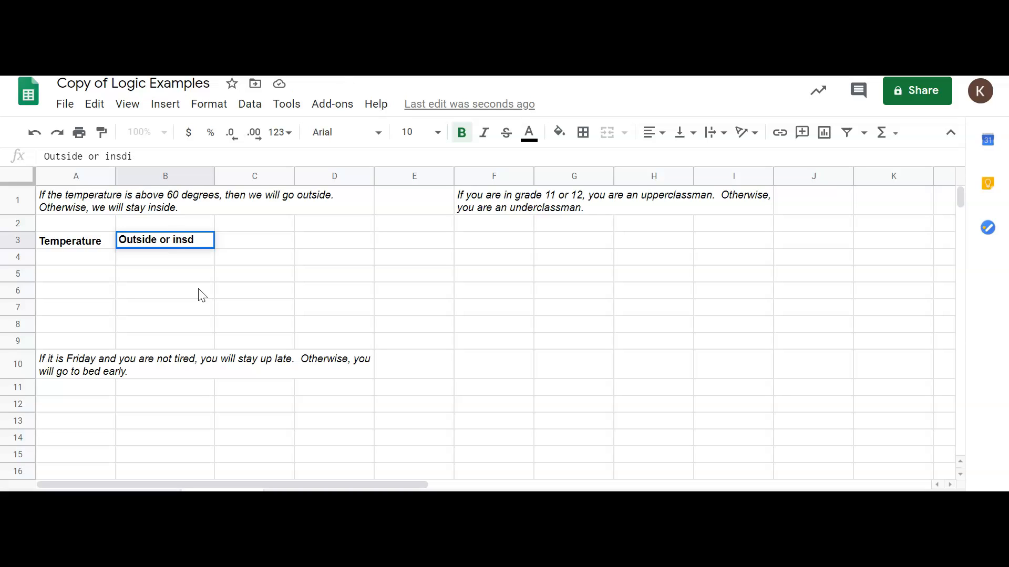
pyautogui.write('side?')
pyautogui.press('Return')
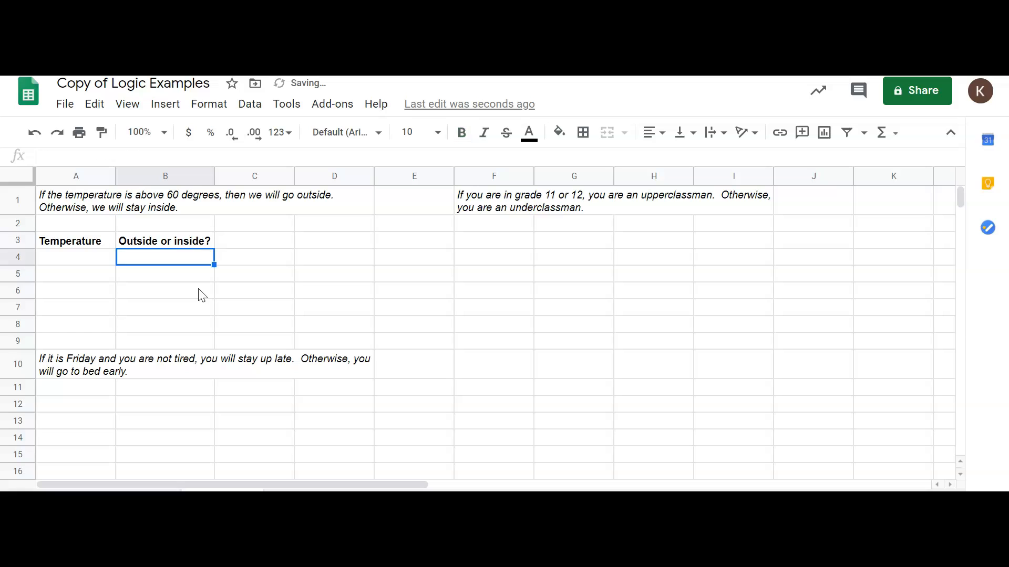
# List the temperatures 64, 80, 95 and 30 in cells A4 to A7.
pyautogui.write('64')
pyautogui.press('Return')
pyautogui.write('80')
pyautogui.press('Return')
pyautogui.write('95')
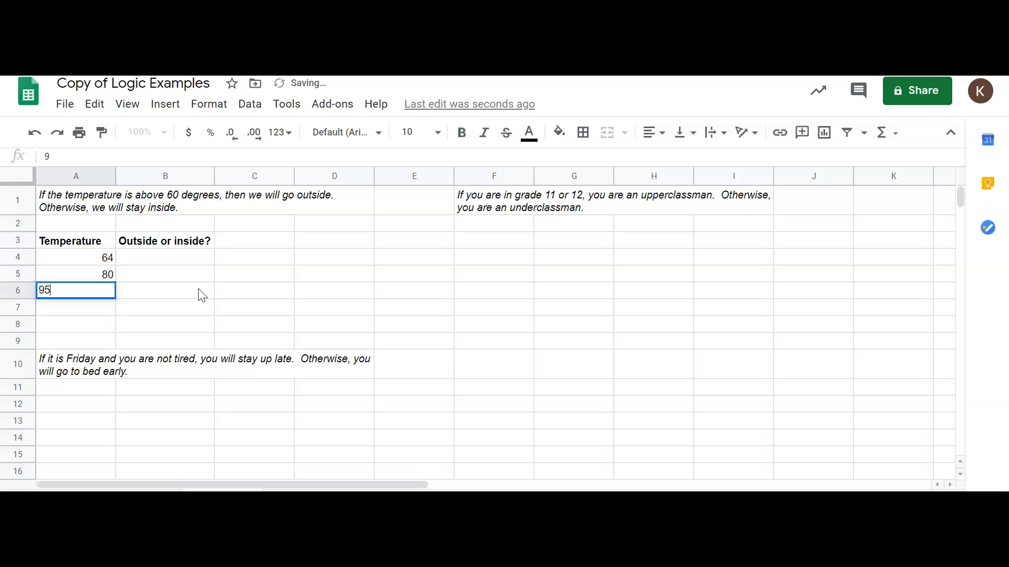
pyautogui.press('Return')
pyautogui.write('30')
pyautogui.press('Return')
# Begin an IF formula in B4 that tests whether the temperature in A4 is greater than 60.
pyautogui.press('Up')
pyautogui.press('Up')
pyautogui.press('Up')
pyautogui.press('Up')
pyautogui.press('Right')
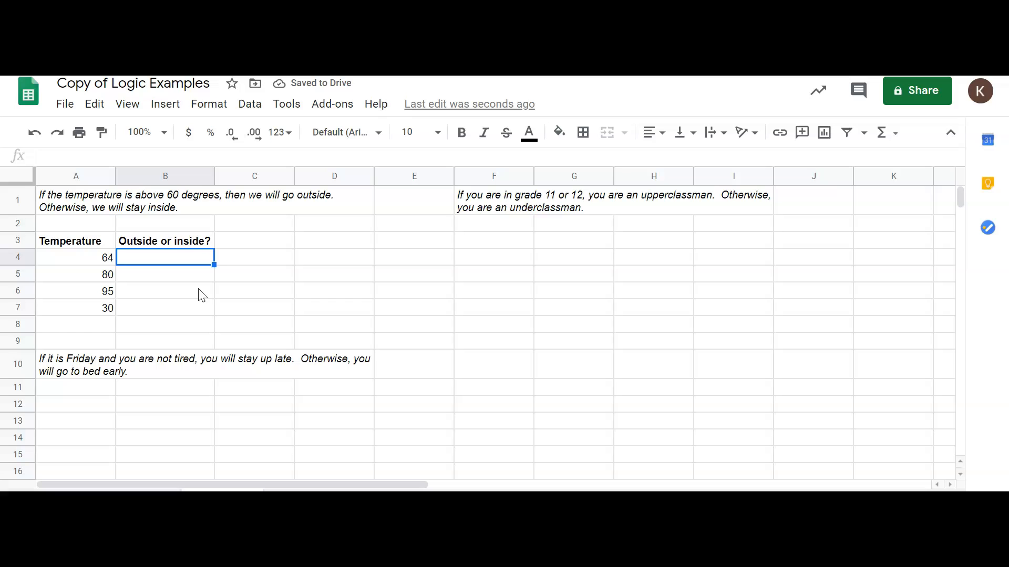
pyautogui.write('=IF(')
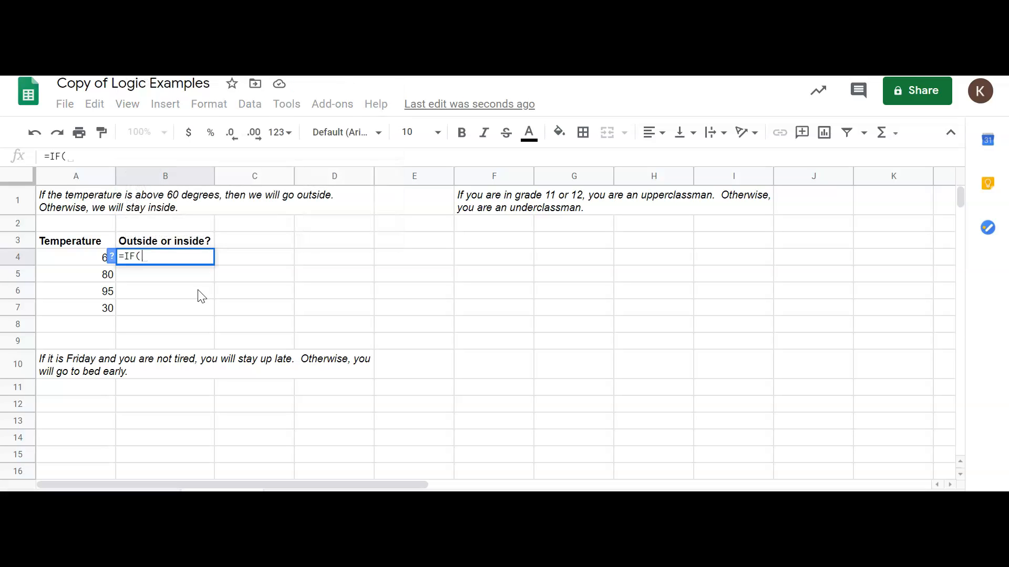
pyautogui.click(83, 258)
pyautogui.write('>60')
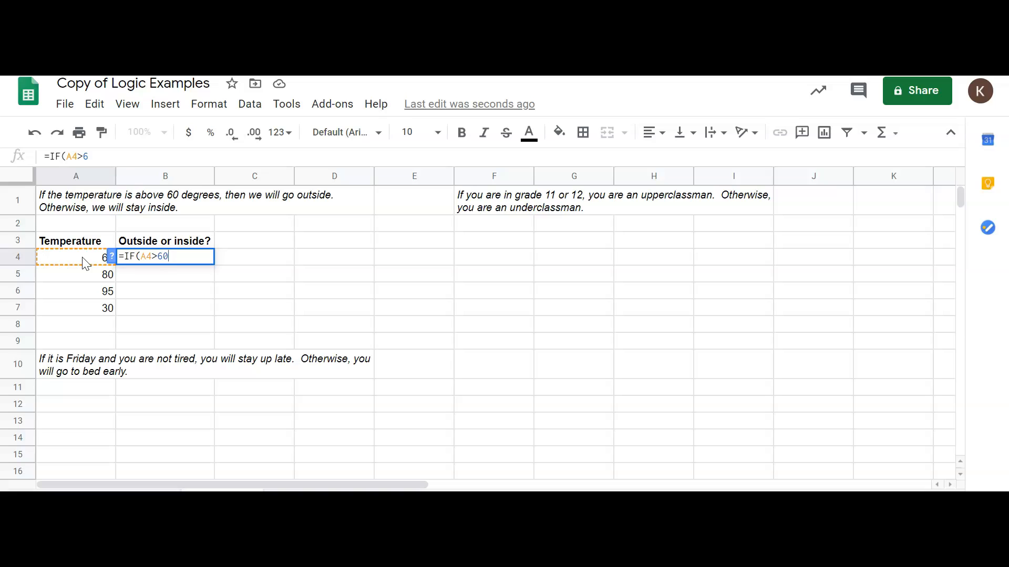
pyautogui.write(', ')
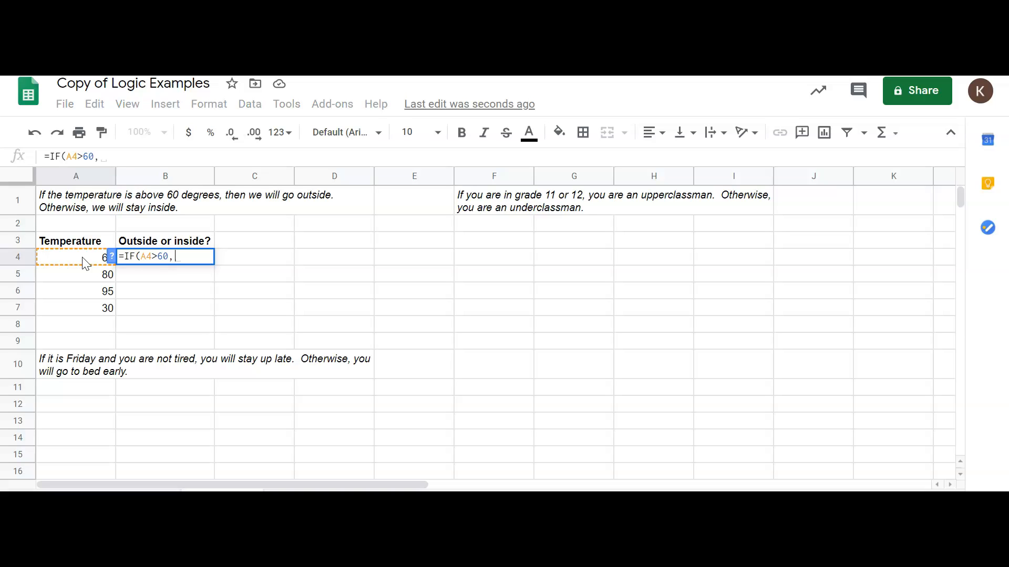
# Complete the B4 formula to return "Outside" if the test is true and "Inside" otherwise.
pyautogui.write('"OUtsi')
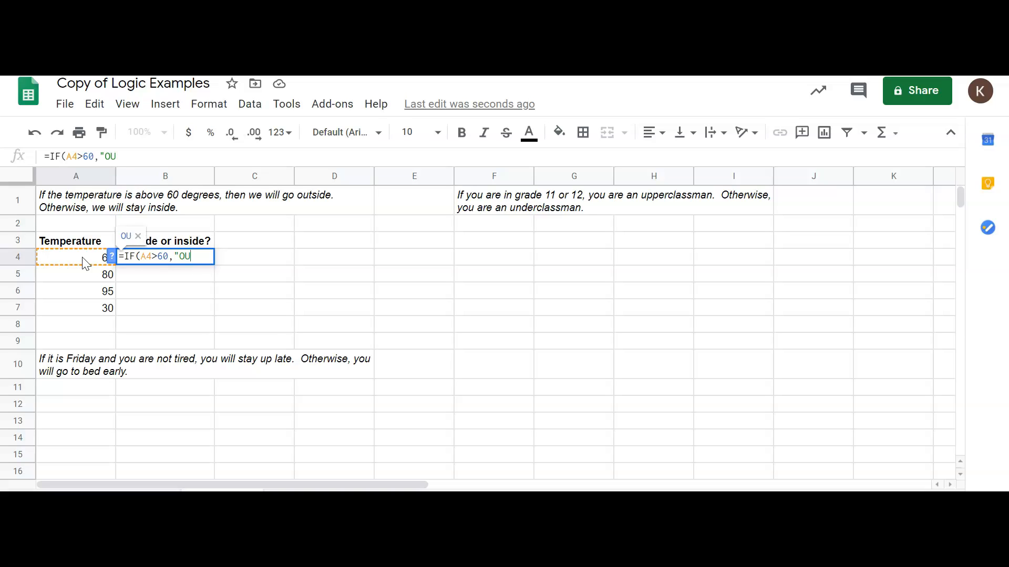
pyautogui.press('BackSpace')
pyautogui.press('BackSpace')
pyautogui.press('BackSpace')
pyautogui.press('BackSpace')
pyautogui.write('utside",')
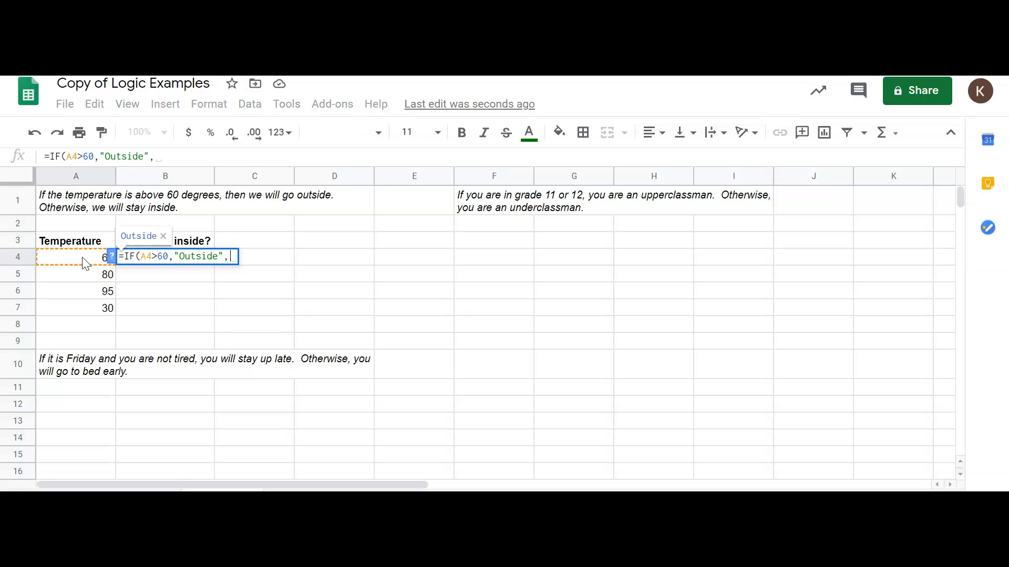
pyautogui.write('"Inside"')
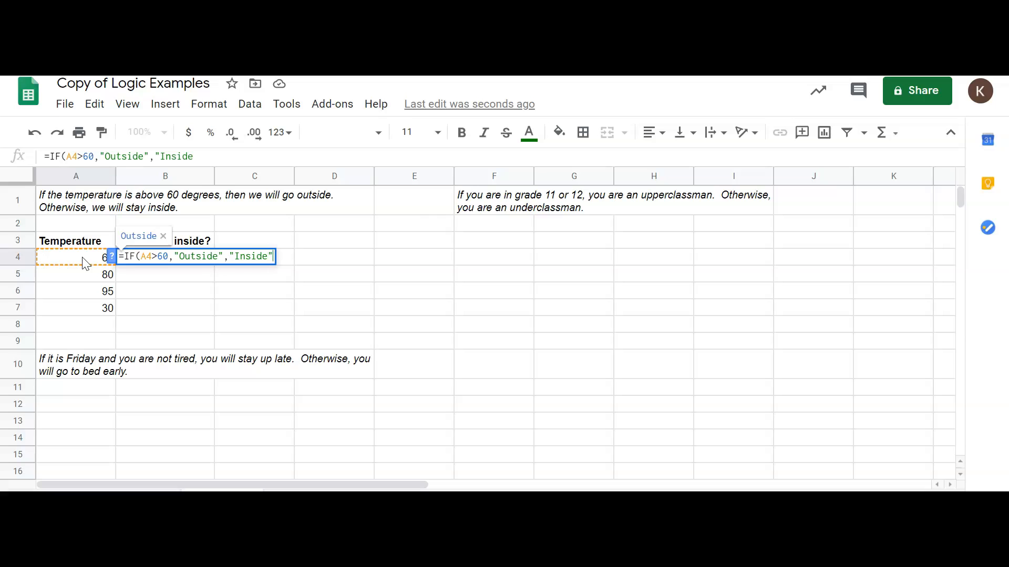
pyautogui.write(')')
pyautogui.press('Return')
# Fill the outside-or-inside formula from B4 down through B7.
pyautogui.press('Up')
pyautogui.click(176, 261)
pyautogui.moveTo(214, 265); pyautogui.dragTo(210, 302)
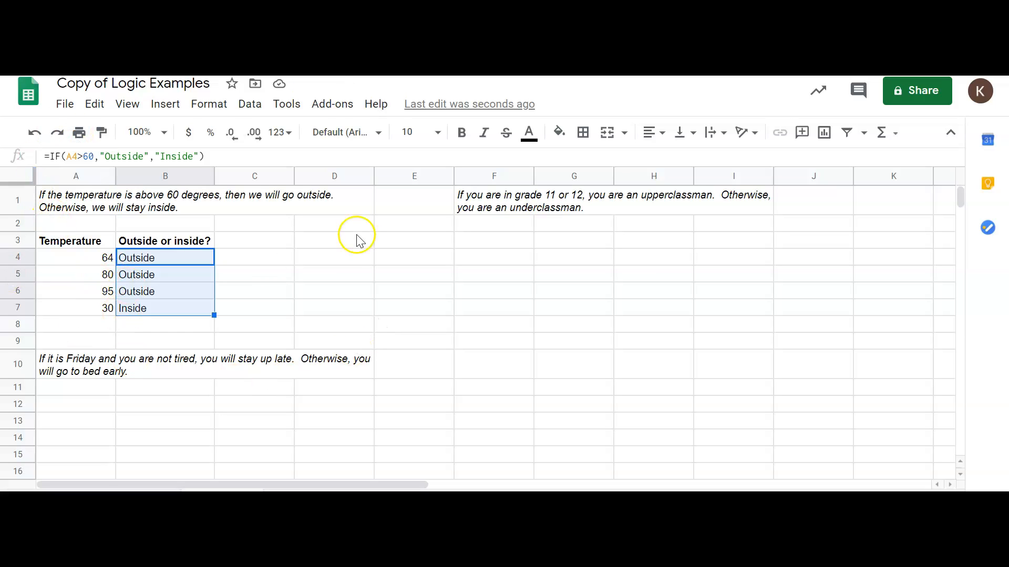
# Enter the bold header "Grade" in cell F3 under the upperclassman rule.
pyautogui.click(506, 248)
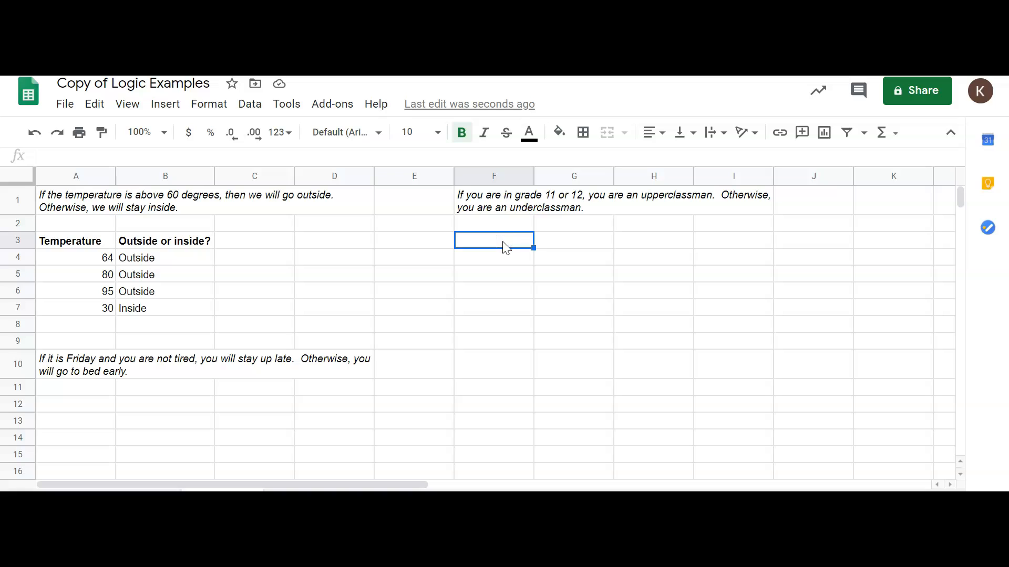
pyautogui.hotkey('ctrl', 'b')
pyautogui.write('Gra')
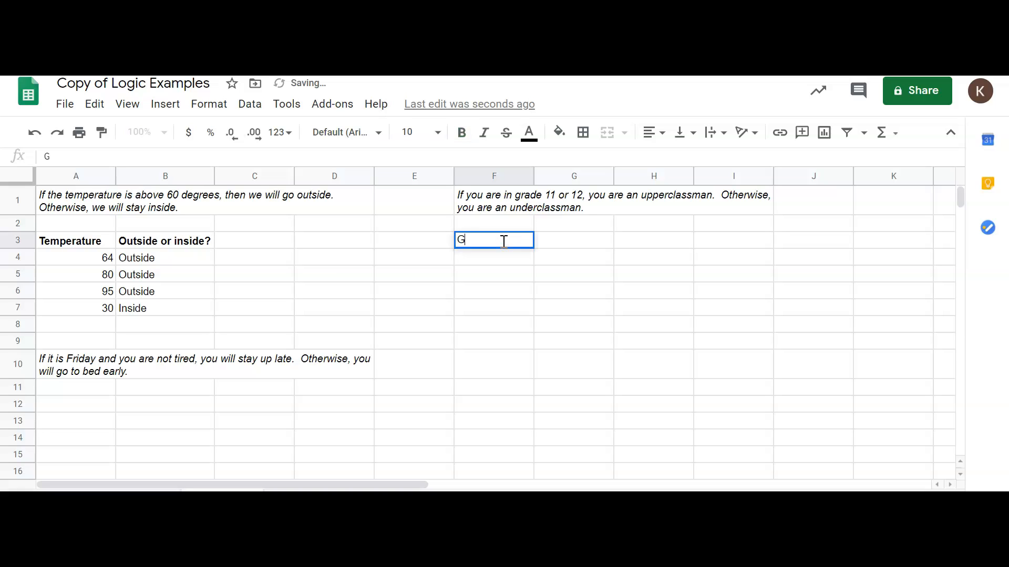
pyautogui.press('BackSpace')
pyautogui.press('BackSpace')
pyautogui.press('BackSpace')
pyautogui.hotkey('ctrl', 'b')
pyautogui.write('Grade?')
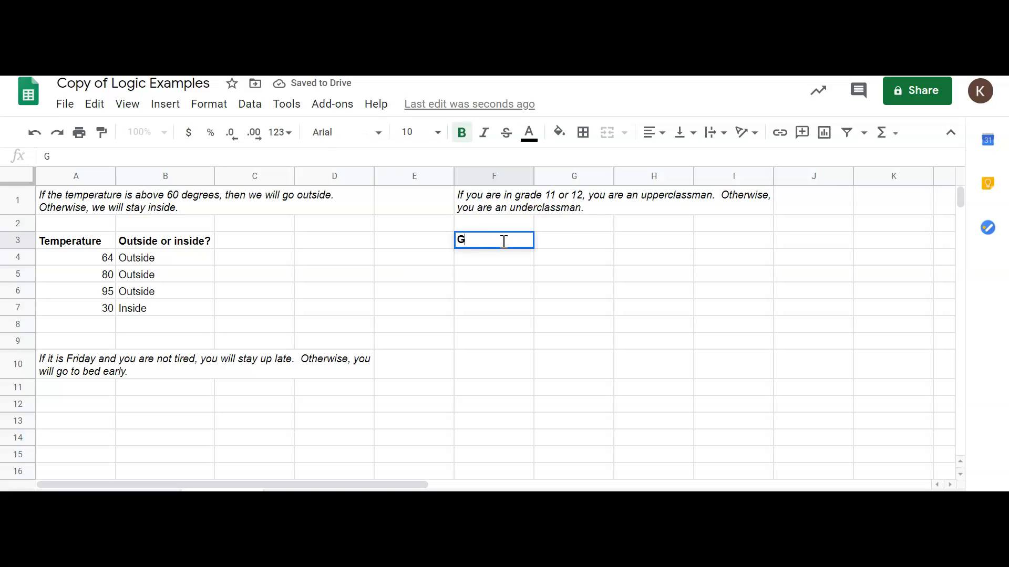
pyautogui.press('Return')
pyautogui.click(503, 241)
pyautogui.write('Grade')
pyautogui.press('Return')
# Enter the bold header "Upperclassman or Underclassman?" in cell G3 beside the Grade header.
pyautogui.click(504, 241)
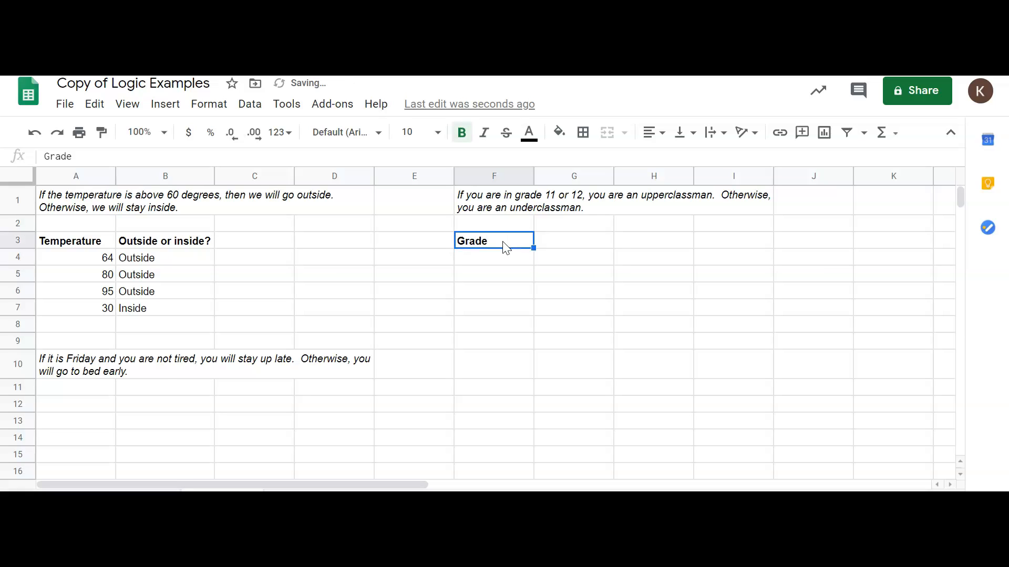
pyautogui.press('Tab')
pyautogui.write('Upp')
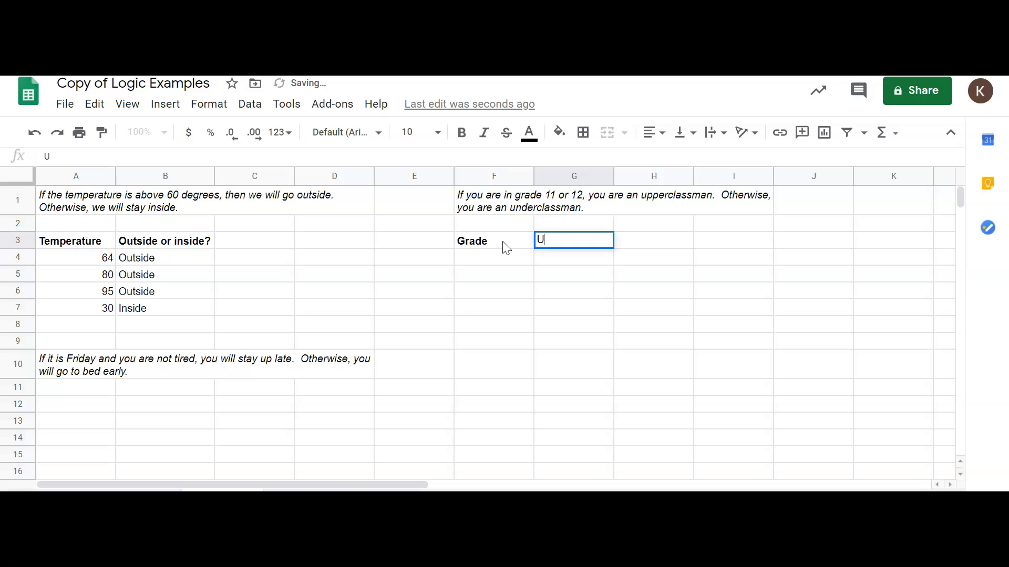
pyautogui.press('BackSpace')
pyautogui.press('BackSpace')
pyautogui.press('BackSpace')
pyautogui.hotkey('ctrl', 'b')
pyautogui.write('Upper')
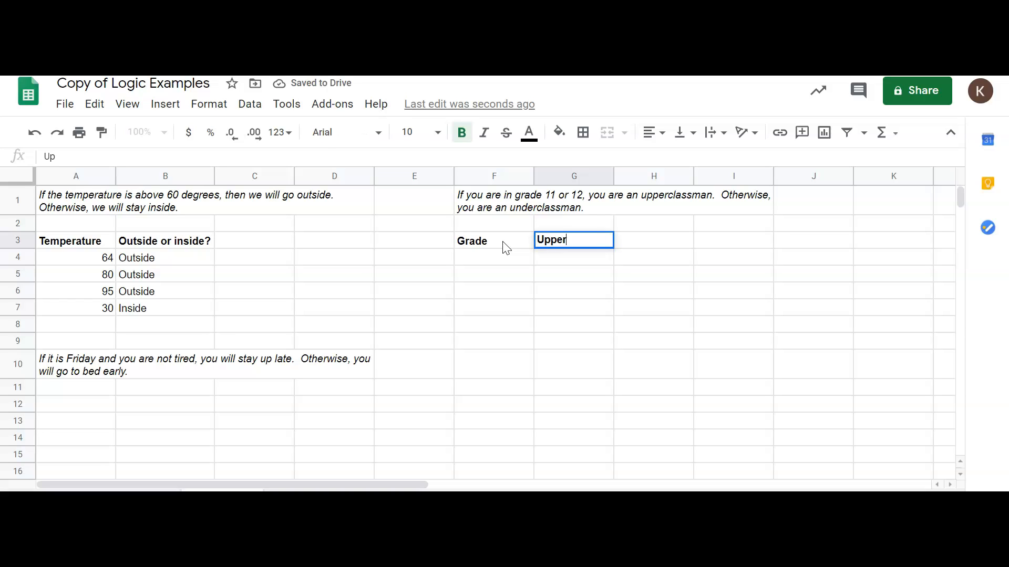
pyautogui.write('classman')
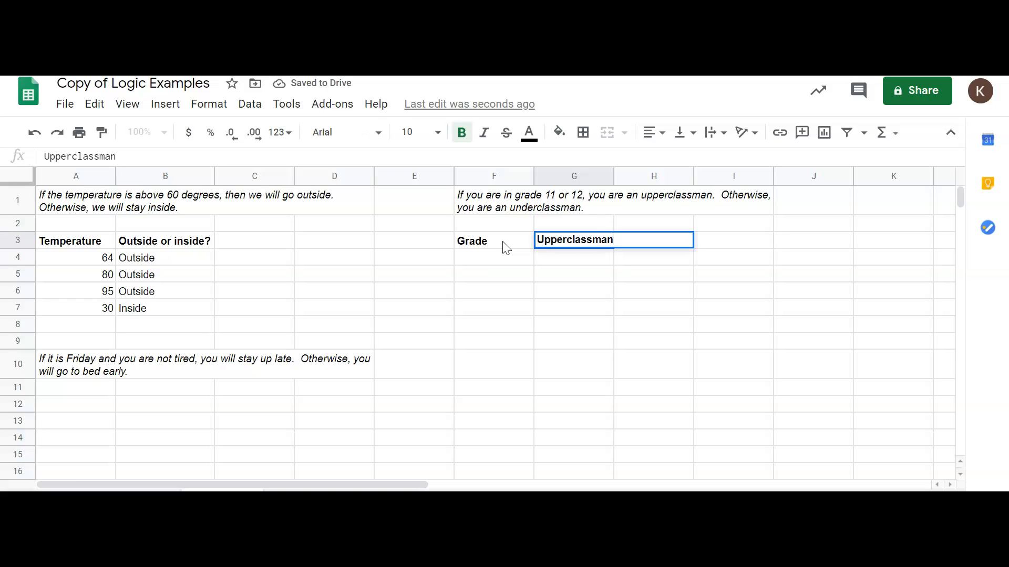
pyautogui.write(' or Underclassman?')
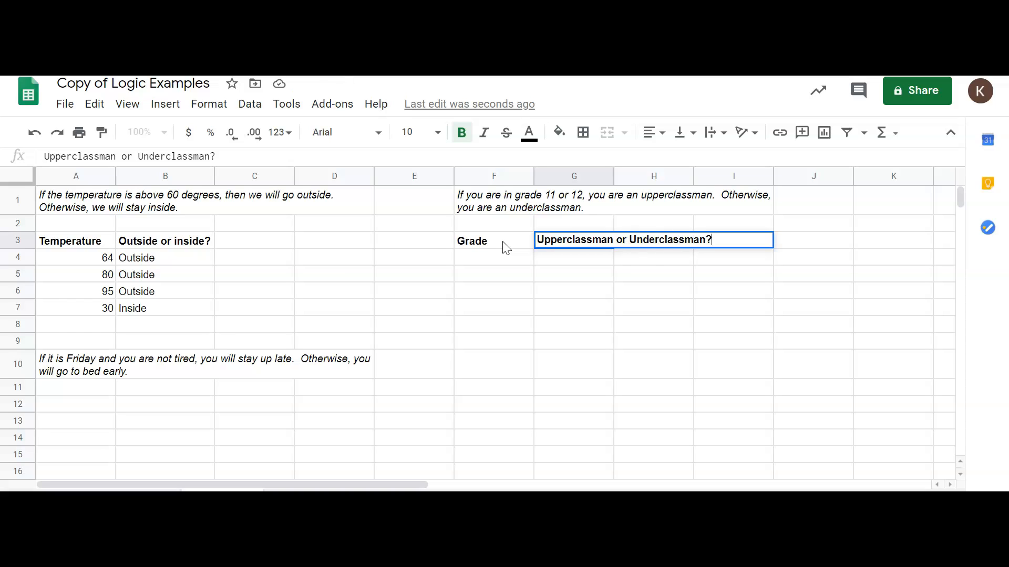
pyautogui.press('Return')
# Enter the grades 10, 12, 9 and 11 in cells F4 through F7.
pyautogui.press('Left')
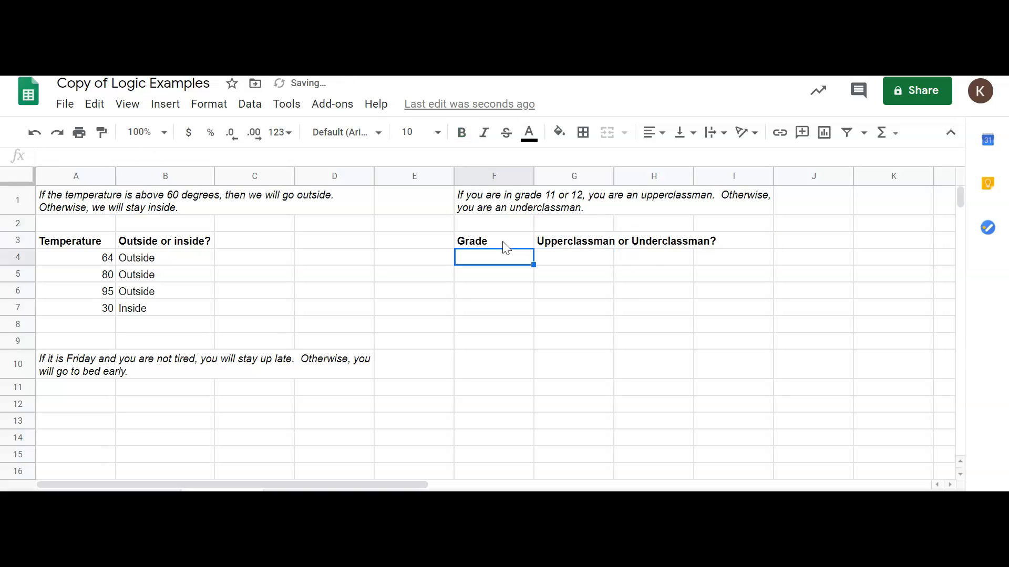
pyautogui.write('10')
pyautogui.press('Return')
pyautogui.write('12')
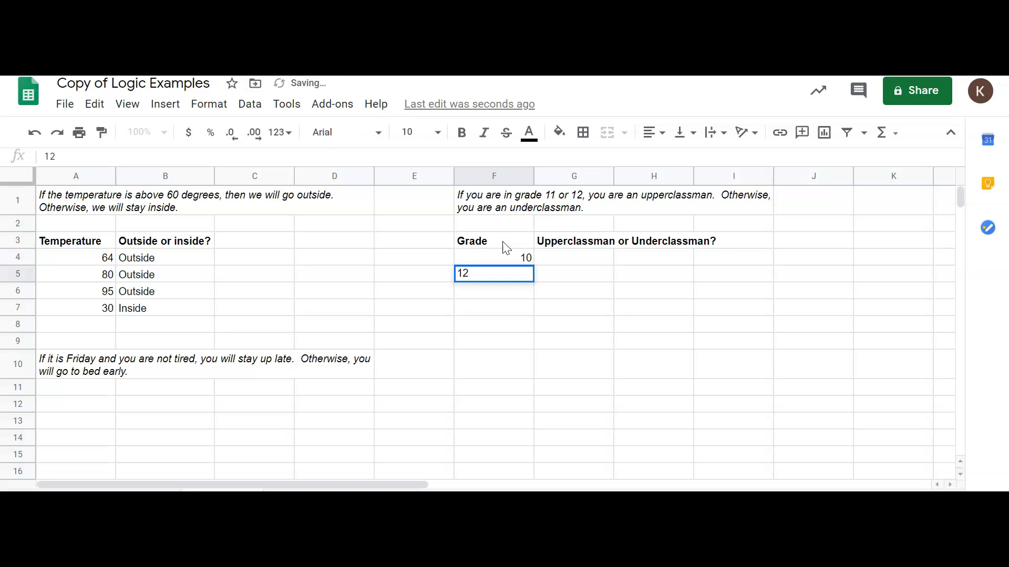
pyautogui.press('Return')
pyautogui.write('9')
pyautogui.press('Return')
pyautogui.write('11')
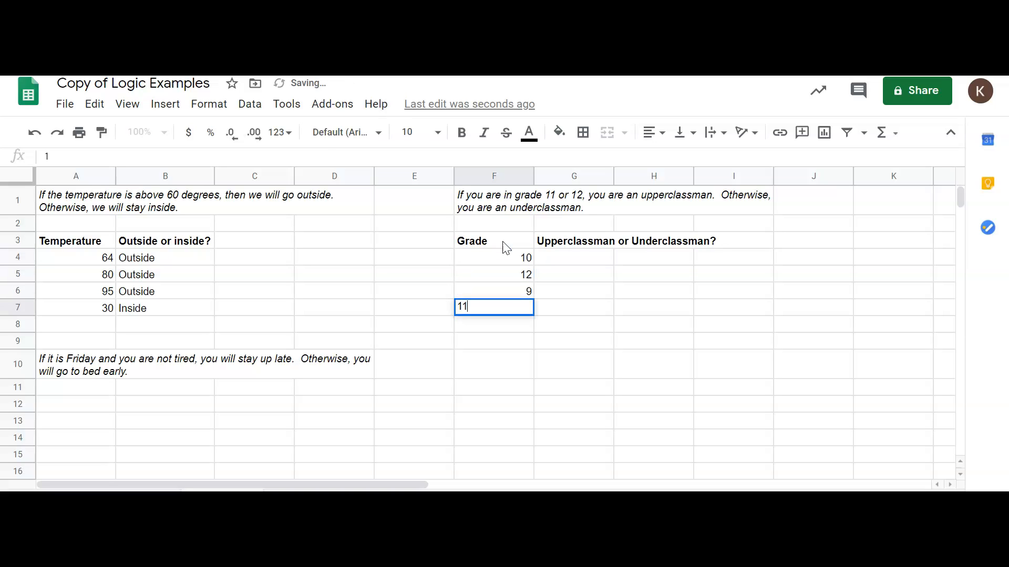
pyautogui.press('Return')
# Begin an IF formula in G4 with an OR test for F4 equal to 11 or F4 equal to 12.
pyautogui.press('Up')
pyautogui.press('Up')
pyautogui.press('Up')
pyautogui.press('Up')
pyautogui.press('Right')
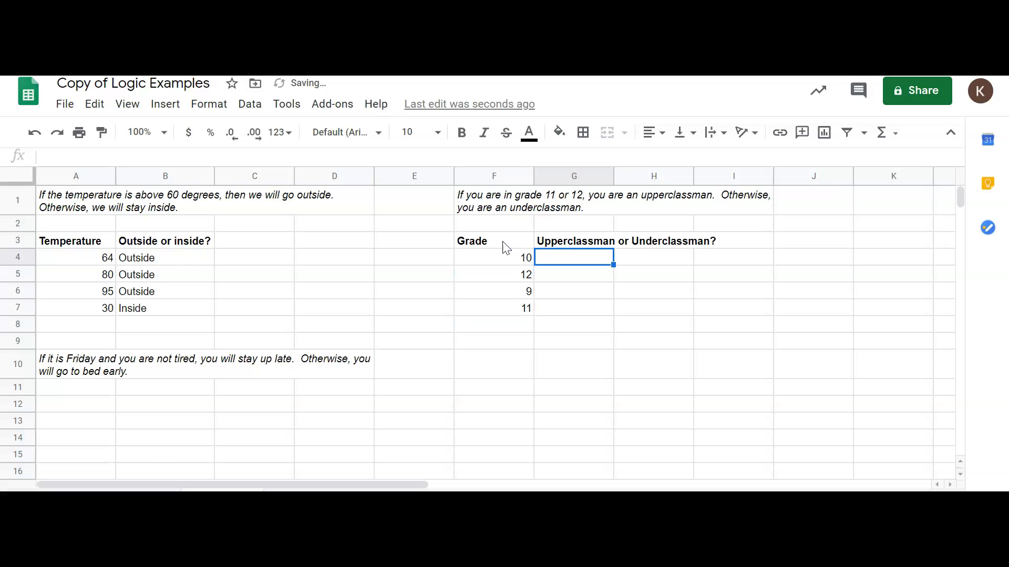
pyautogui.write('=')
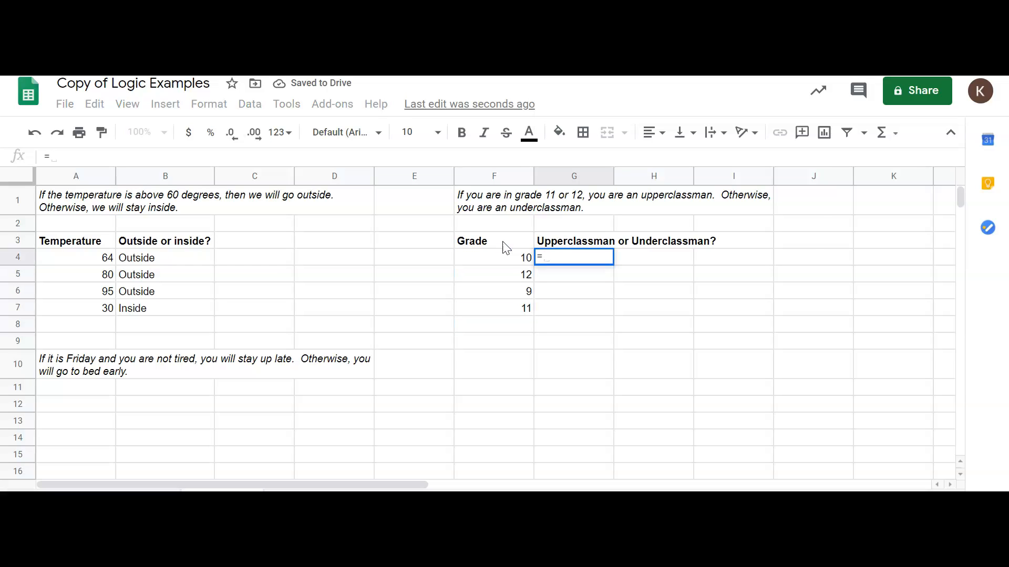
pyautogui.write('IF(')
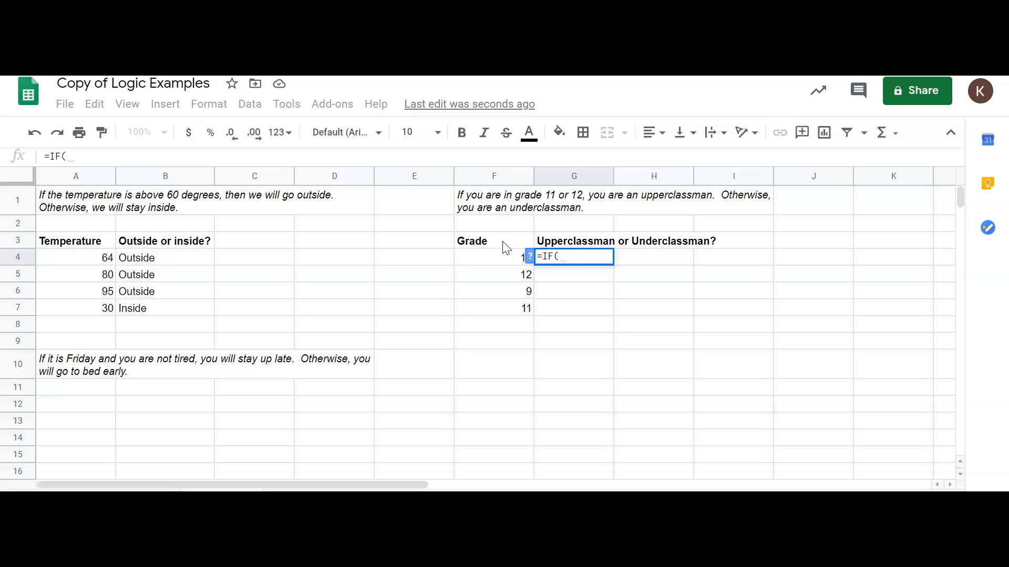
pyautogui.write('OR(')
pyautogui.click(499, 257)
pyautogui.write('=11')
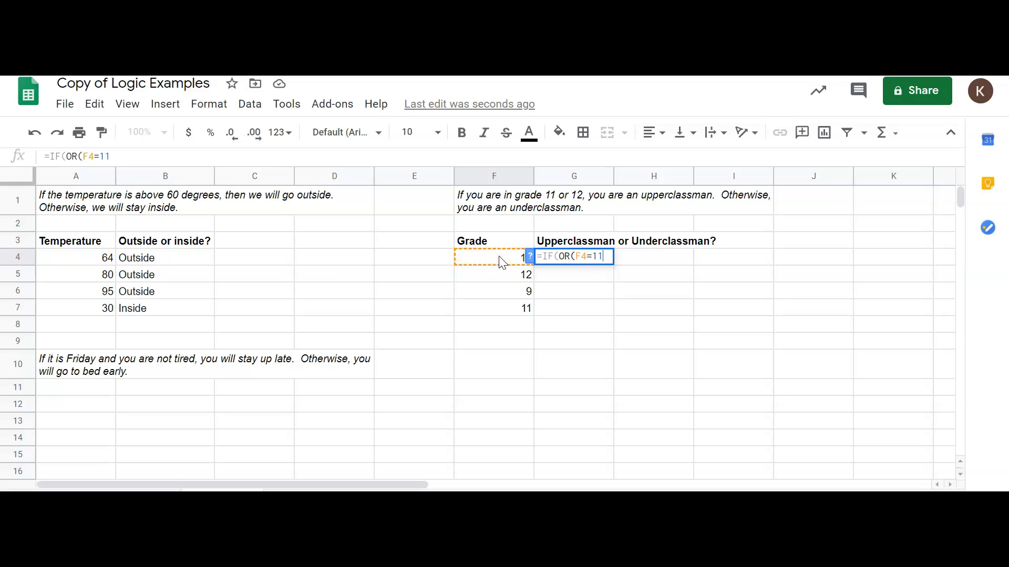
pyautogui.write(',')
pyautogui.click(500, 257)
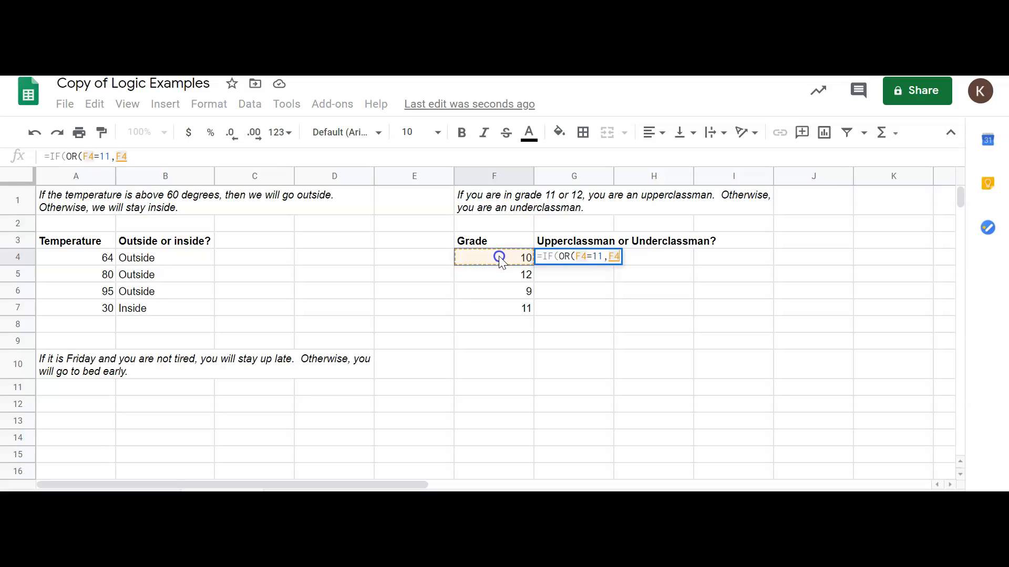
pyautogui.write('=12')
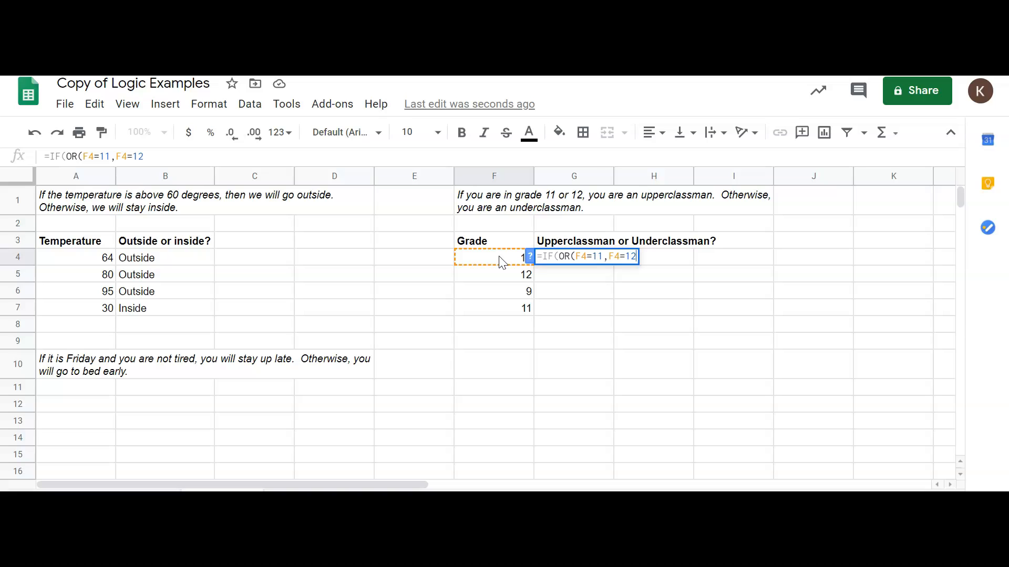
# Complete the G4 formula to return "Upperclassman" if the test is true and "Underclassman" otherwise.
pyautogui.write('), ')
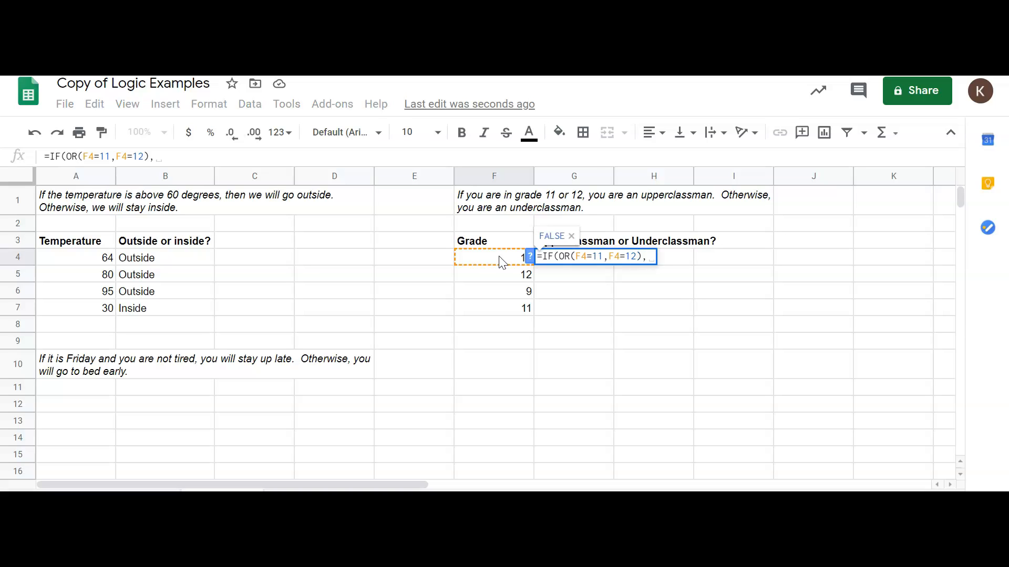
pyautogui.write('"Upperclassman",')
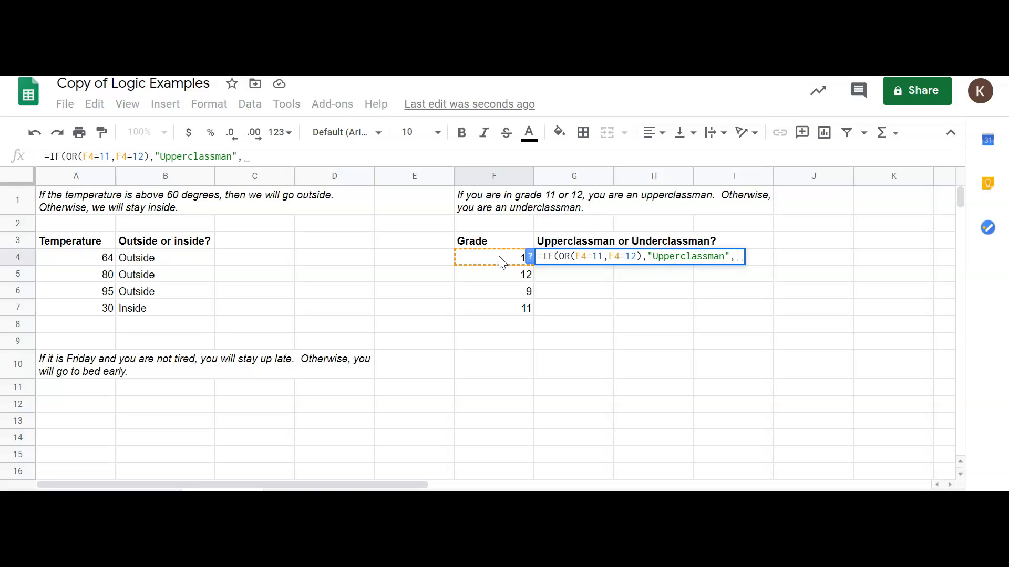
pyautogui.press('BackSpace')
pyautogui.write('"Unde')
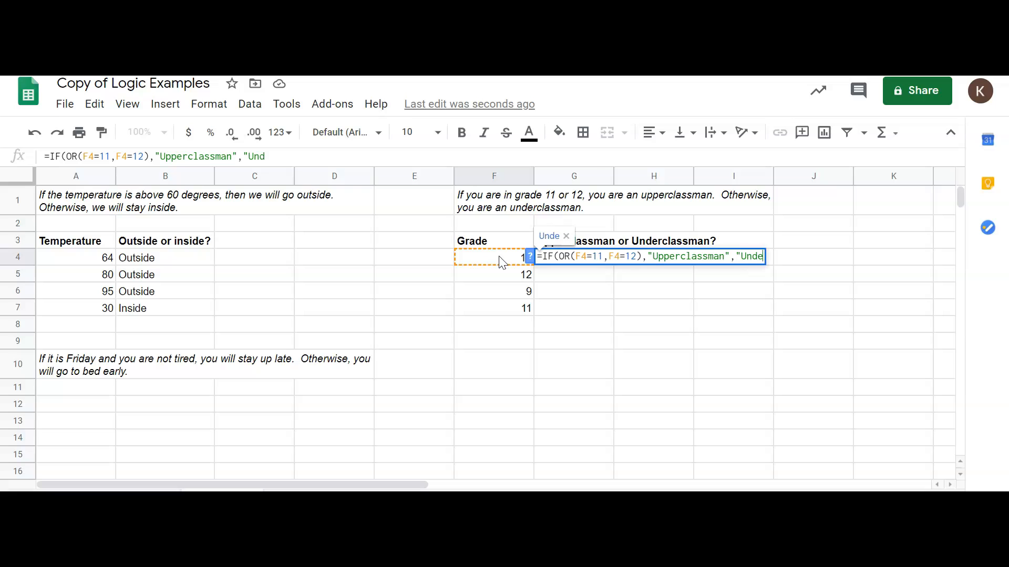
pyautogui.write('rclassman")')
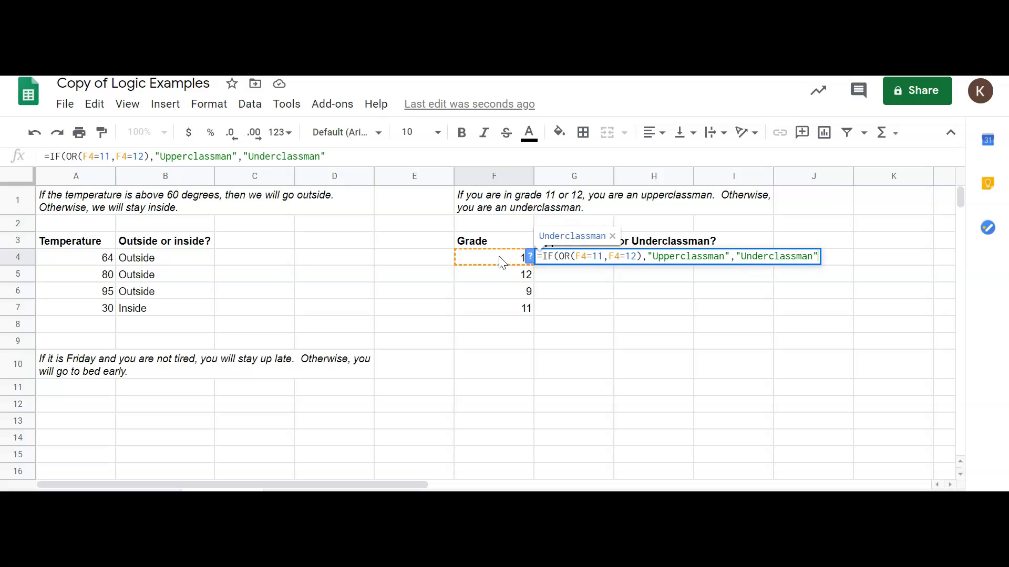
pyautogui.press('Return')
# Fill the upperclassman formula from G4 down through G7.
pyautogui.click(576, 258)
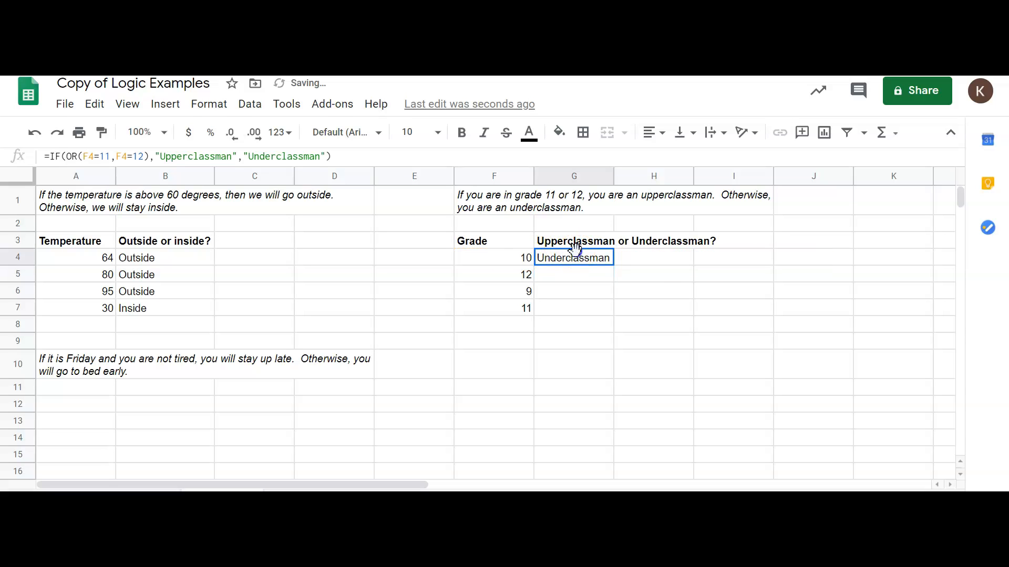
pyautogui.moveTo(612, 264); pyautogui.dragTo(612, 308)
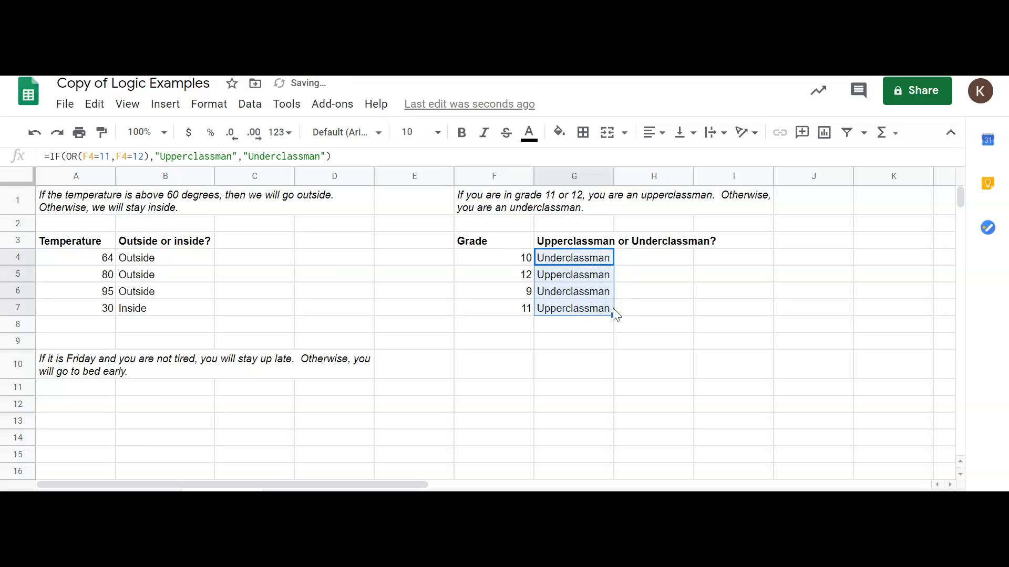
pyautogui.click(638, 277)
# Review the IF and OR formula in cell G4 without changing it.
pyautogui.click(591, 260)
pyautogui.doubleClick(592, 260)
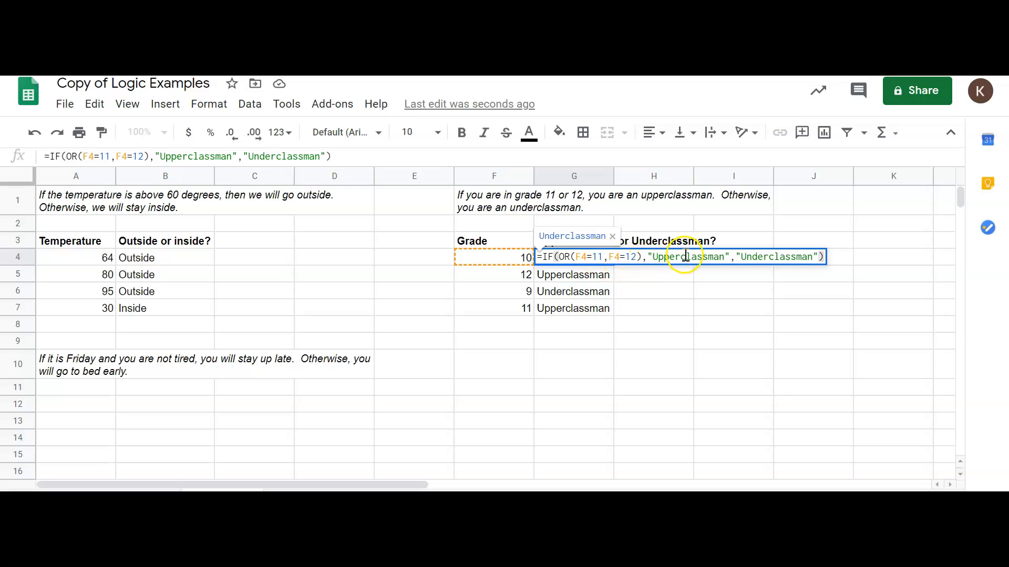
pyautogui.press('Return')
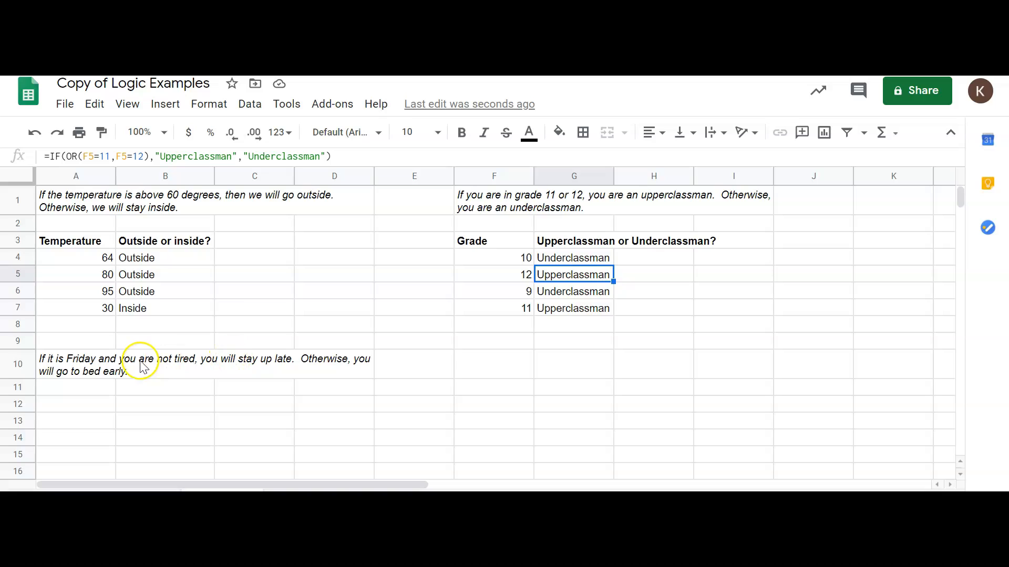
# Enter the bold header "Day" in cell A12 under the Friday bedtime rule.
pyautogui.click(98, 407)
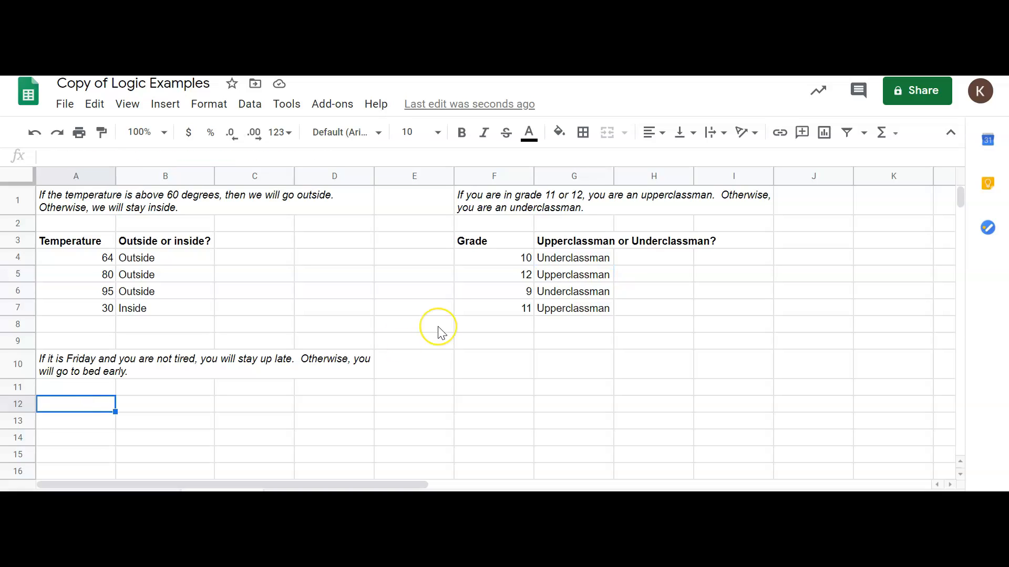
pyautogui.hotkey('ctrl', 'b')
pyautogui.write('Day')
pyautogui.press('Return')
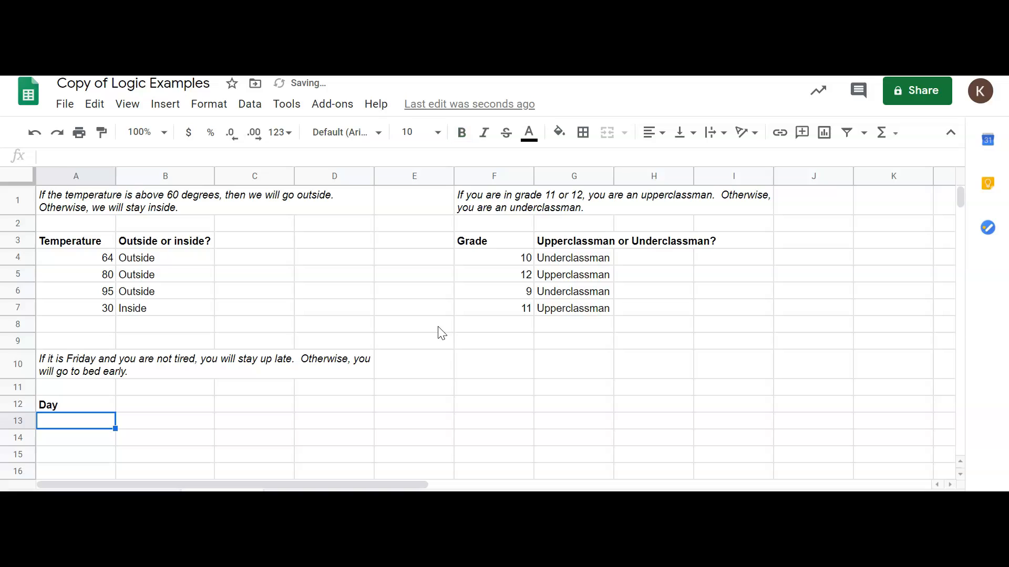
# Enter the bold header "Tired or not tired?" in cell B12.
pyautogui.press('Up')
pyautogui.press('Right')
pyautogui.hotkey('ctrl', 'b')
pyautogui.write('Tues')
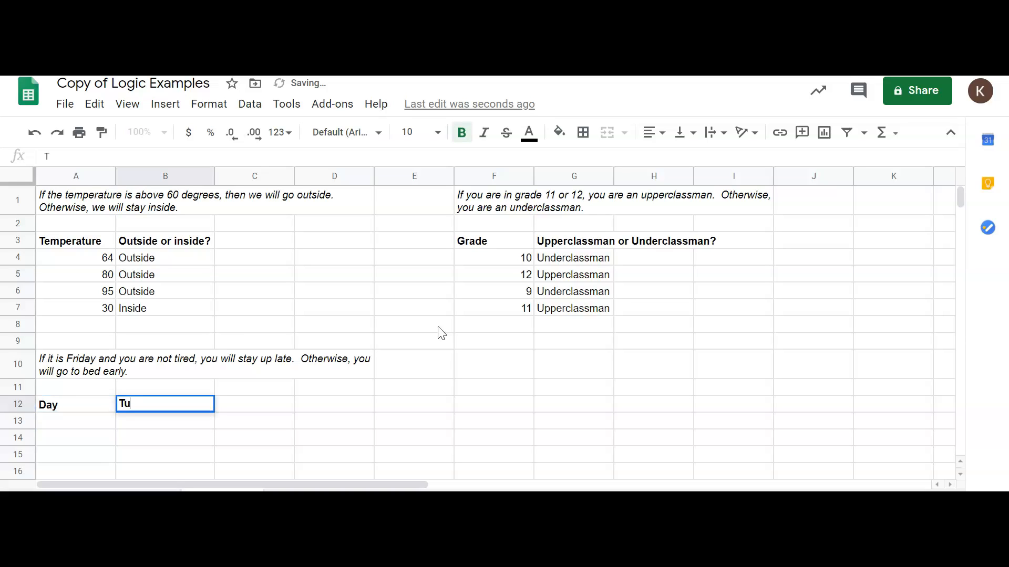
pyautogui.press('BackSpace')
pyautogui.press('BackSpace')
pyautogui.press('BackSpace')
pyautogui.write('ired or')
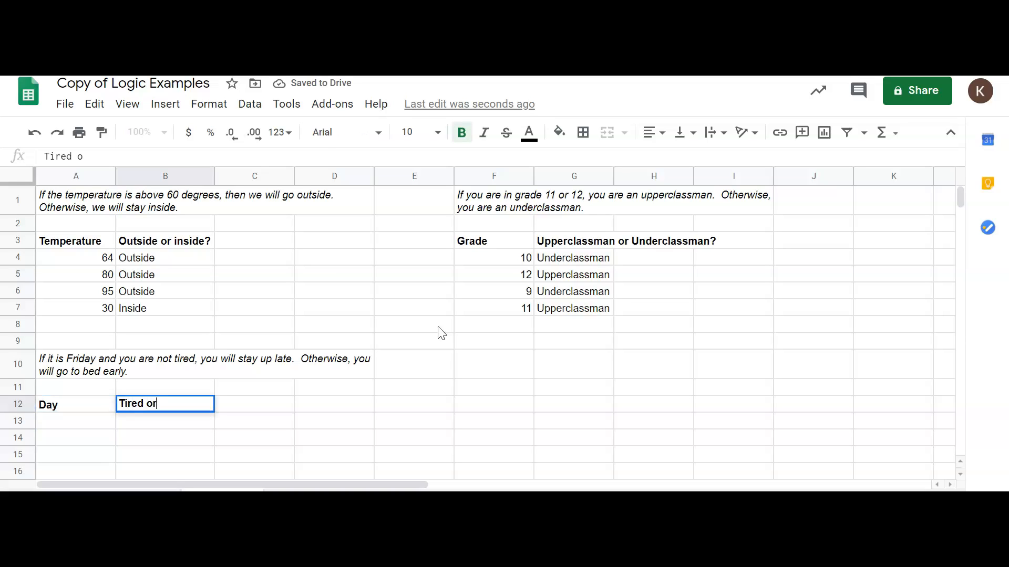
pyautogui.write(' not tirsed')
pyautogui.press('BackSpace')
pyautogui.press('BackSpace')
pyautogui.press('BackSpace')
pyautogui.write('ed?')
pyautogui.press('Return')
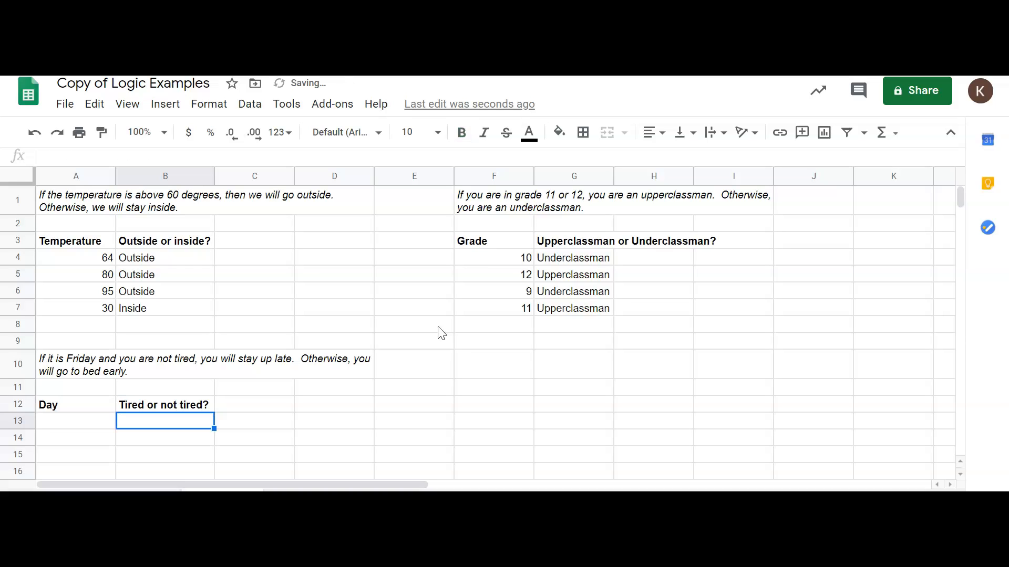
# Enter the bold header "Stay up late?" in cell C12.
pyautogui.press('Up')
pyautogui.press('Right')
pyautogui.write('L')
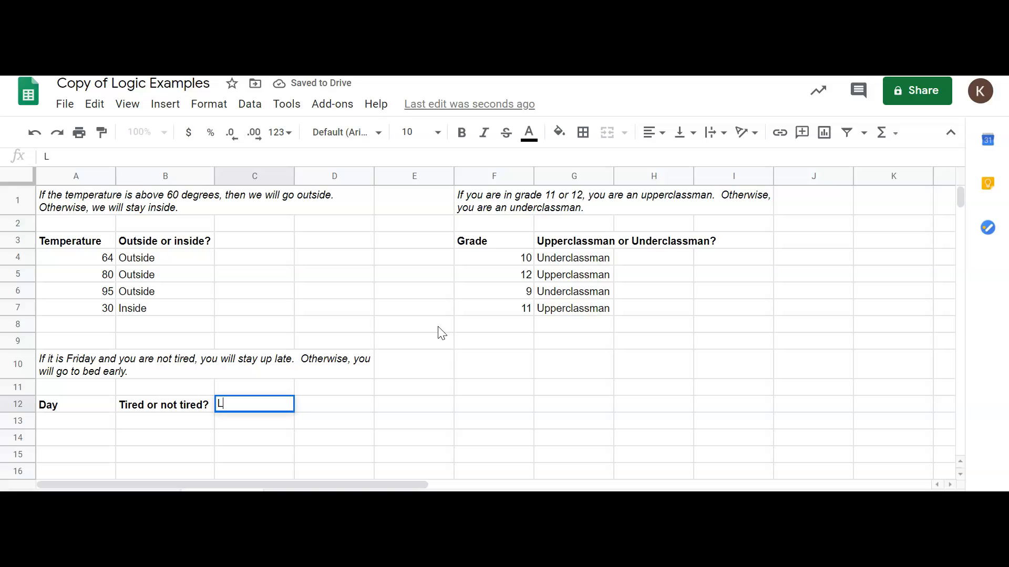
pyautogui.hotkey('ctrl', 'b')
pyautogui.write('Stay u')
pyautogui.write('p late or go')
pyautogui.press('BackSpace')
pyautogui.press('BackSpace')
pyautogui.press('BackSpace')
pyautogui.press('BackSpace')
pyautogui.write('?')
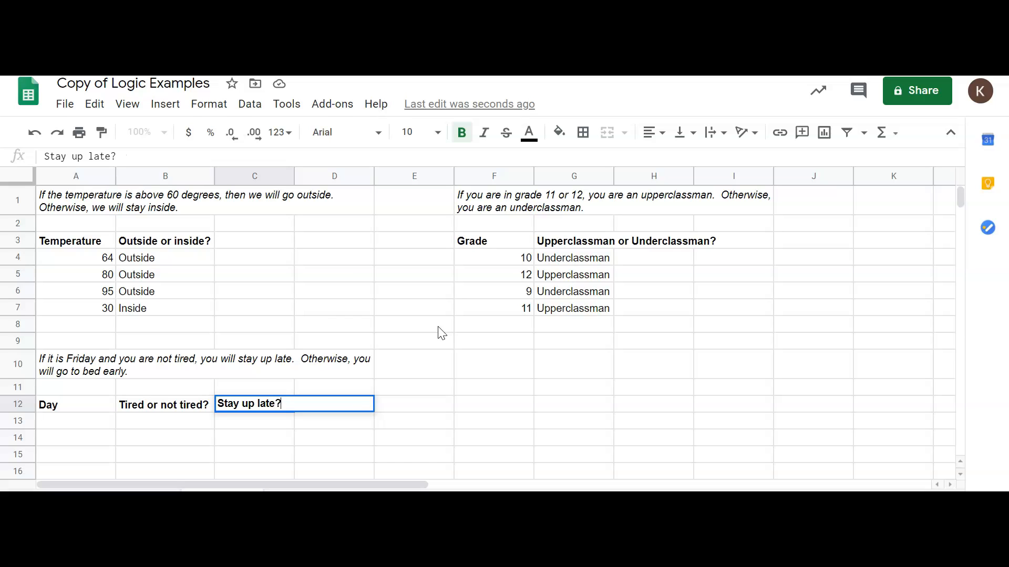
pyautogui.press('Return')
# Enter Tuesday as the first day in cell A13.
pyautogui.press('Left')
pyautogui.press('Left')
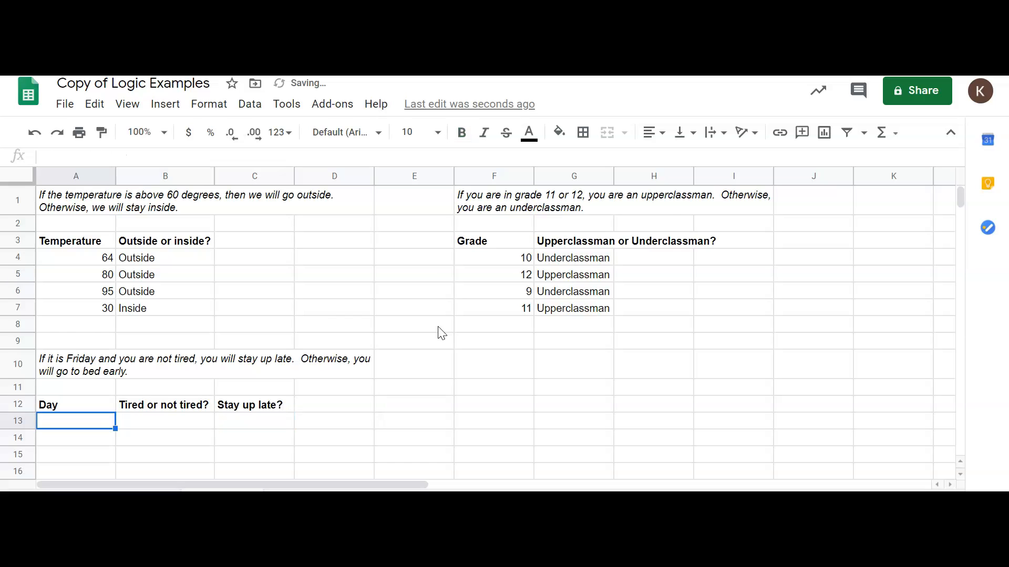
pyautogui.scroll(-2, 442, 333)
pyautogui.write('TUesday')
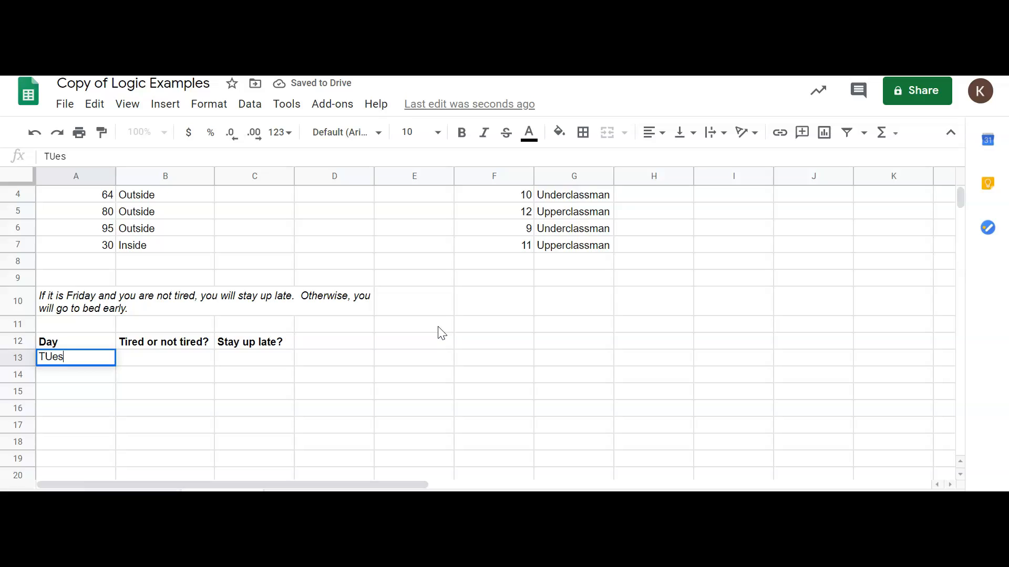
pyautogui.press('Return')
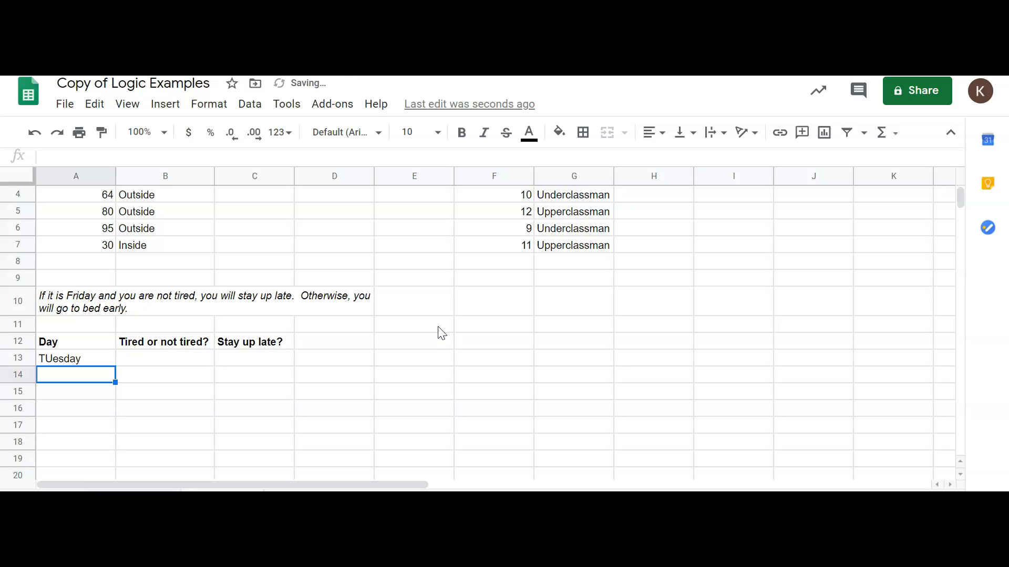
pyautogui.press('Up')
pyautogui.write('Tuesday')
pyautogui.press('Return')
# Enter Friday, Saturday, Monday and Friday in cells A14 through A17 of the Day column.
pyautogui.write('Friday')
pyautogui.press('Return')
pyautogui.write('Saturday')
pyautogui.press('Return')
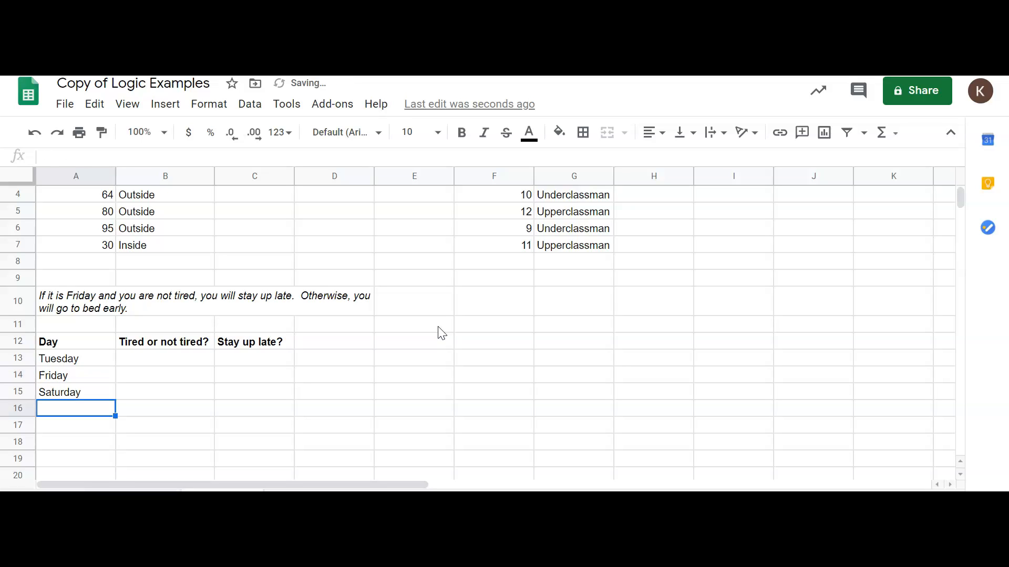
pyautogui.write('Monday')
pyautogui.press('Return')
pyautogui.write('Frida')
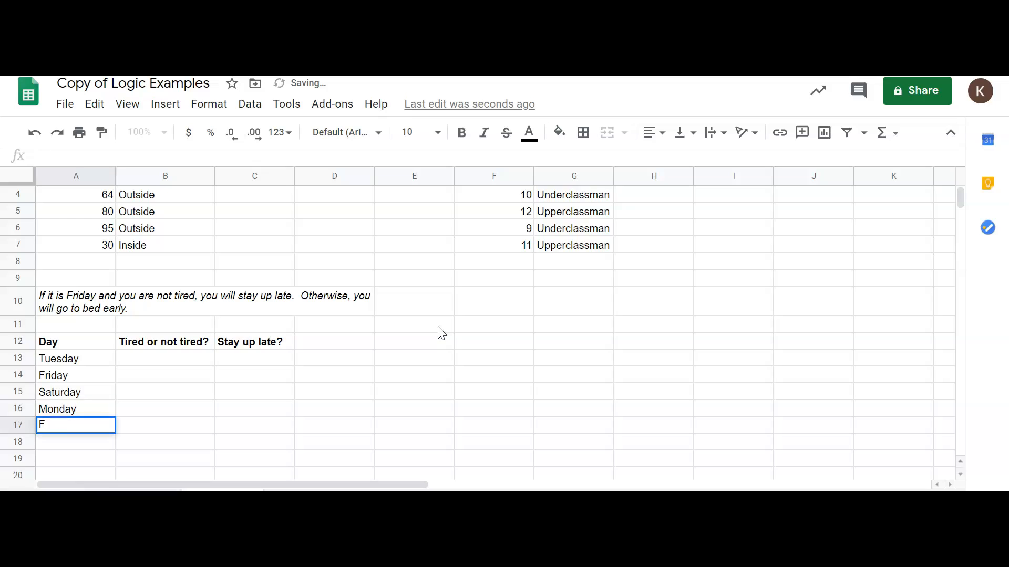
pyautogui.press('Return')
pyautogui.press('Up')
pyautogui.press('Up')
pyautogui.press('Up')
pyautogui.press('Up')
pyautogui.press('Up')
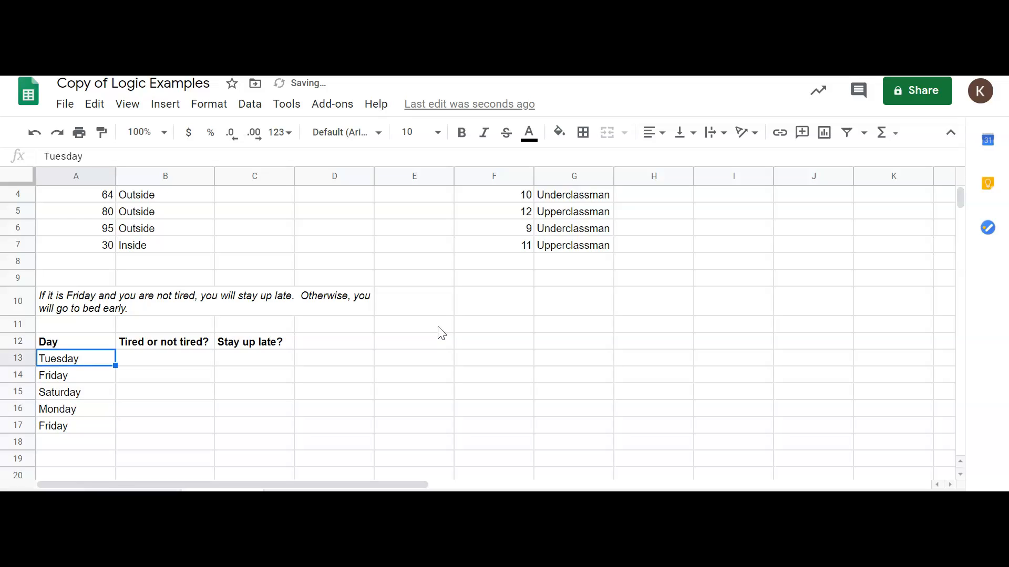
# Enter Tired in cell B13 for the Tuesday row.
pyautogui.press('Right')
pyautogui.write('Ti')
pyautogui.press('Return')
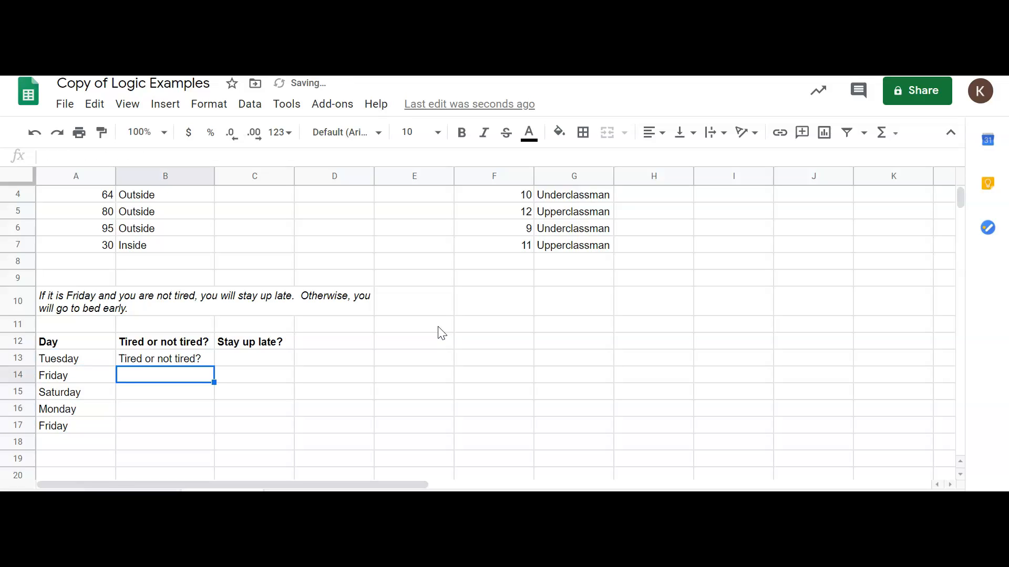
pyautogui.press('Up')
pyautogui.write('Tired')
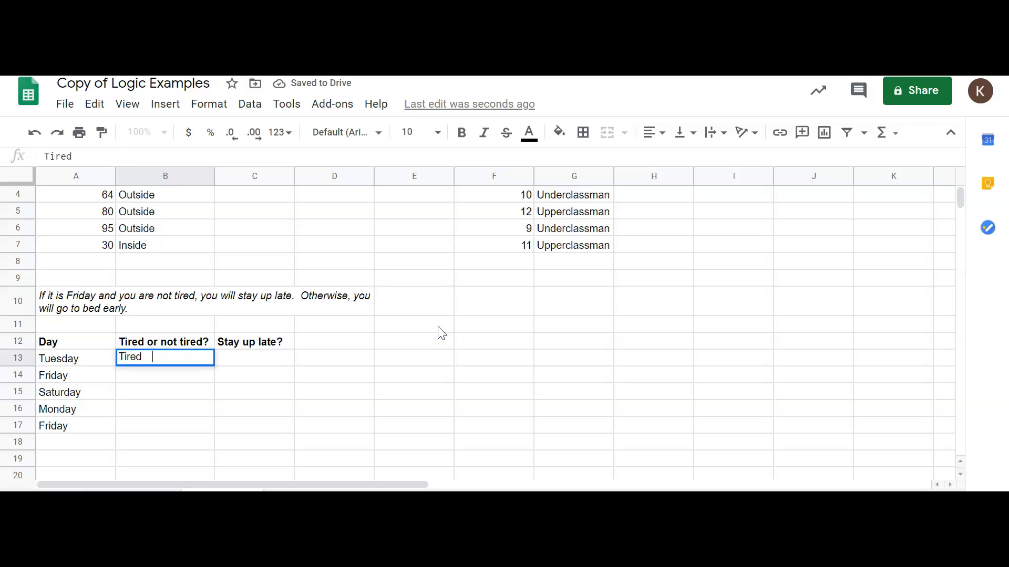
pyautogui.press('Return')
# Enter Tired, Not tired, Tired and Not tired in cells B14 through B17.
pyautogui.write('Ti')
pyautogui.press('BackSpace')
pyautogui.press('BackSpace')
pyautogui.write('ired')
pyautogui.press('Return')
pyautogui.write('Not T')
pyautogui.press('BackSpace')
pyautogui.write('tired')
pyautogui.press('Return')
pyautogui.write('Tired')
pyautogui.press('Return')
pyautogui.write('Not tired')
pyautogui.press('Return')
# Start an IF formula in cell C13 with an AND test whose first condition is A13="Friday".
pyautogui.press('Up')
pyautogui.press('Up')
pyautogui.press('Up')
pyautogui.press('Up')
pyautogui.press('Up')
pyautogui.press('Right')
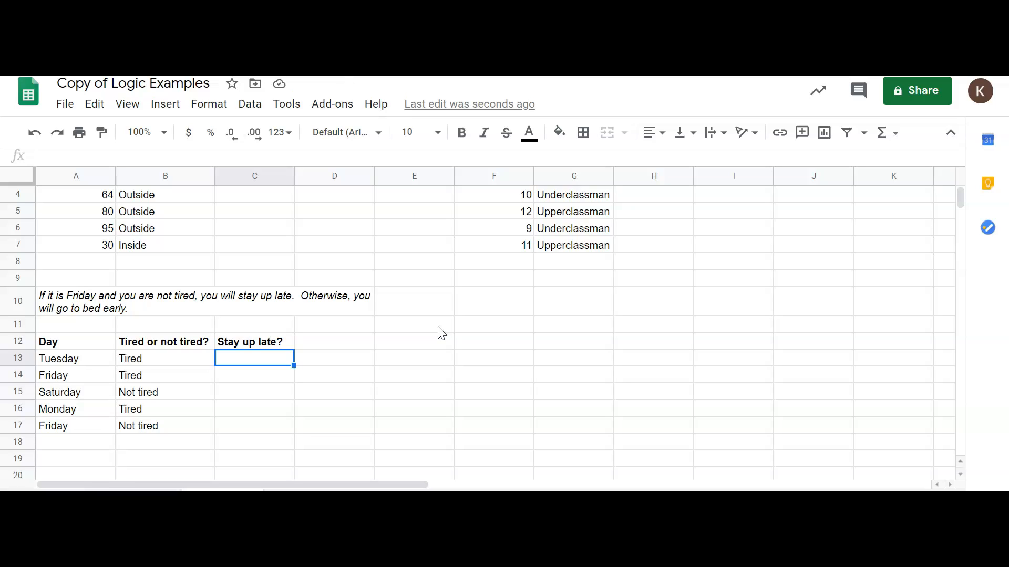
pyautogui.write('=IF')
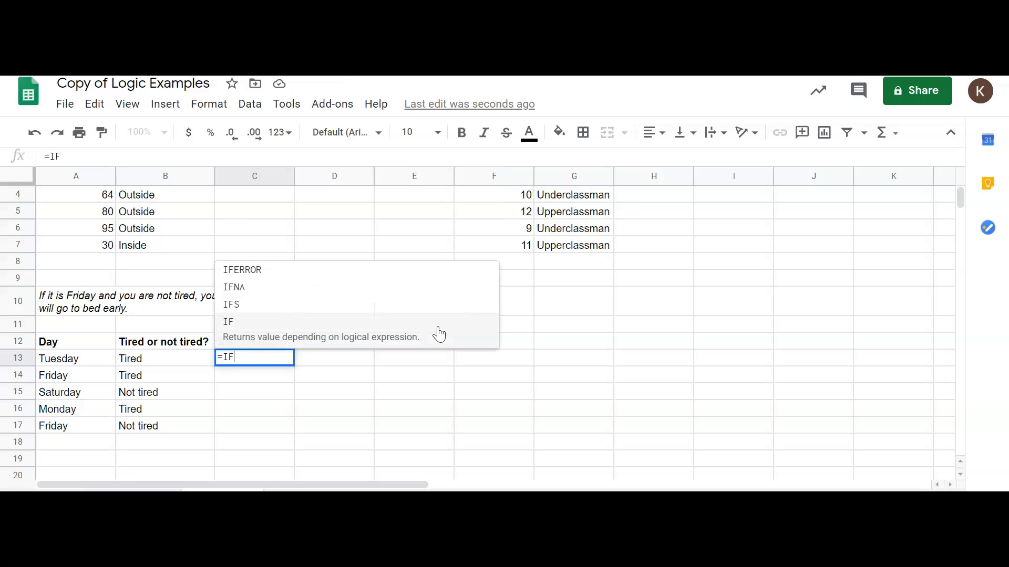
pyautogui.write('(AND')
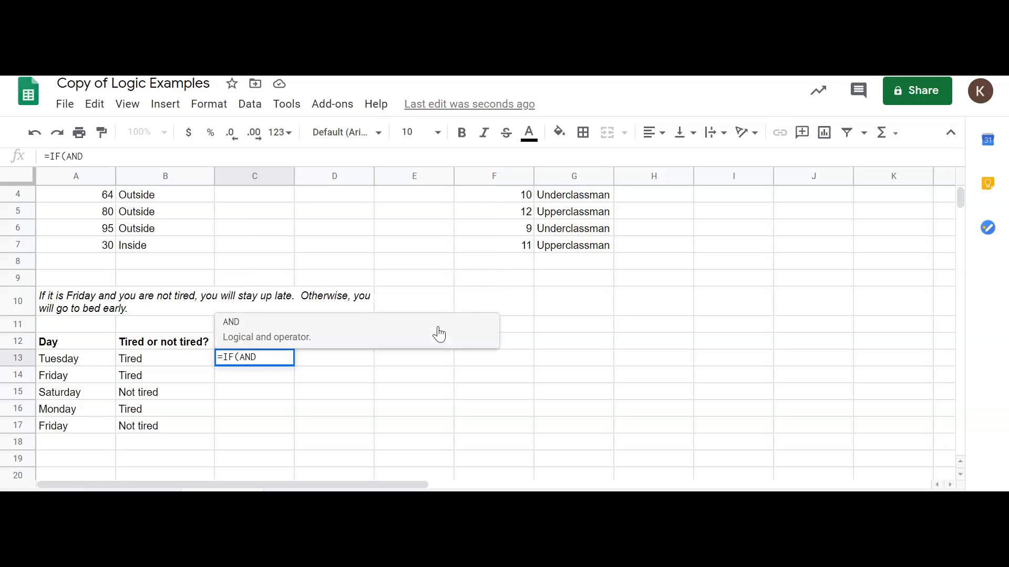
pyautogui.write('(')
pyautogui.click(54, 359)
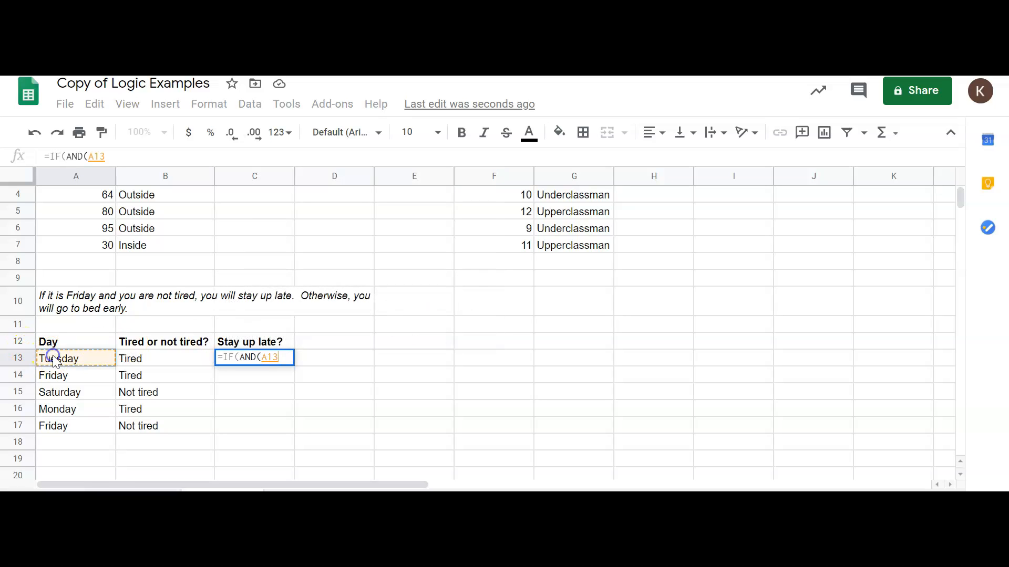
pyautogui.write('="F')
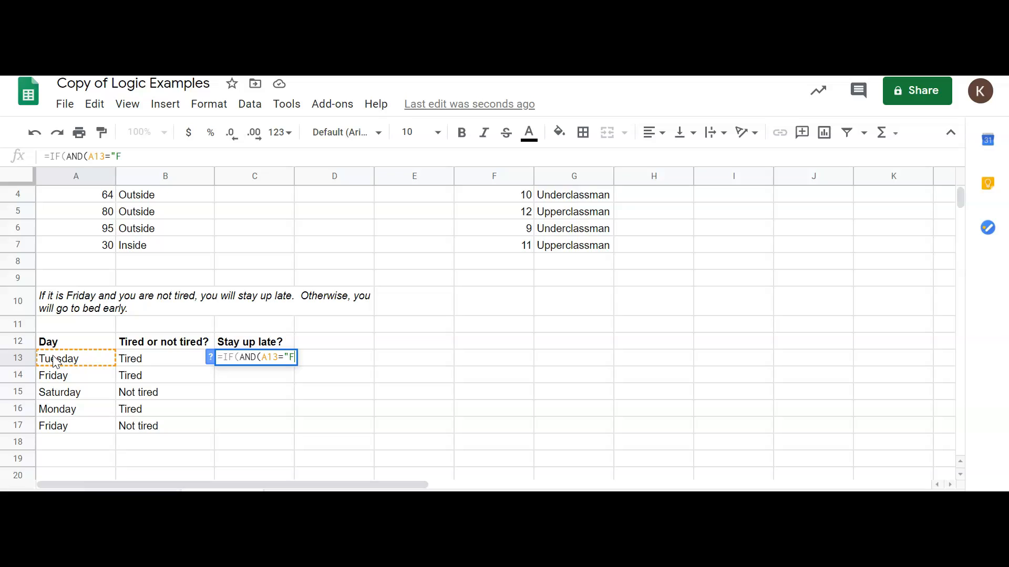
pyautogui.write('riday"')
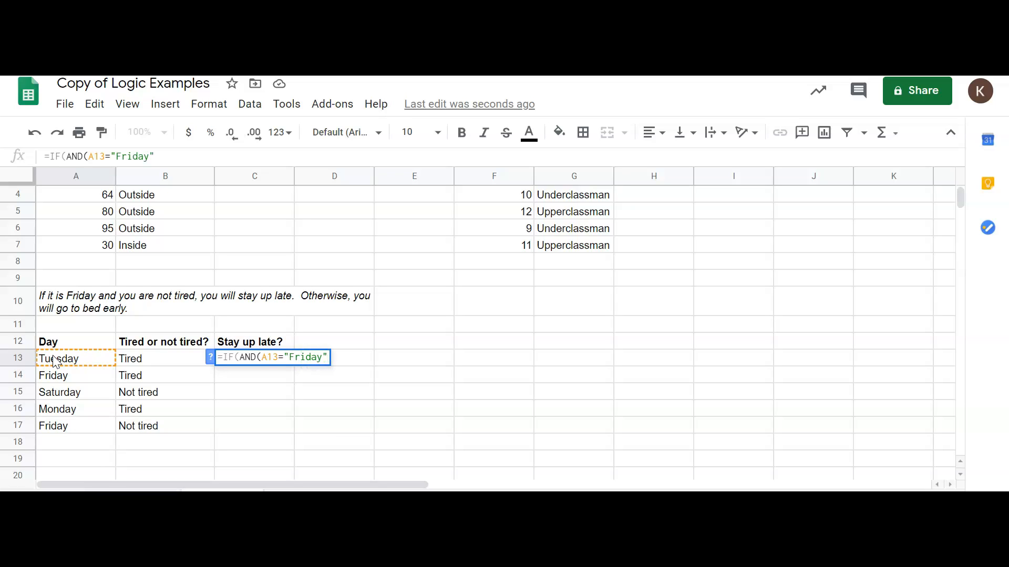
# Add B13="Not Tired" as the second AND condition in the C13 formula and close the AND test.
pyautogui.write(',')
pyautogui.click(125, 359)
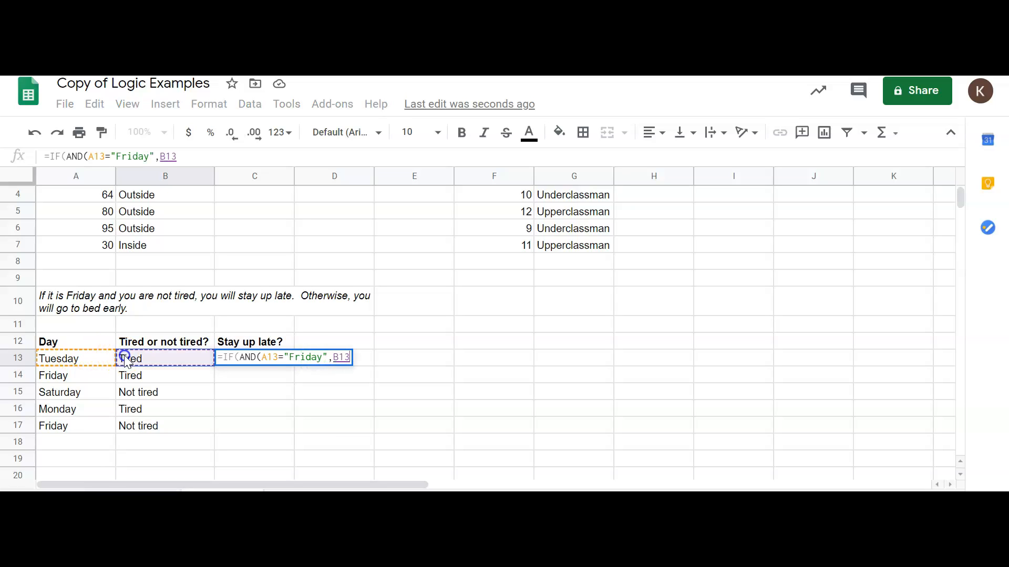
pyautogui.write('="N')
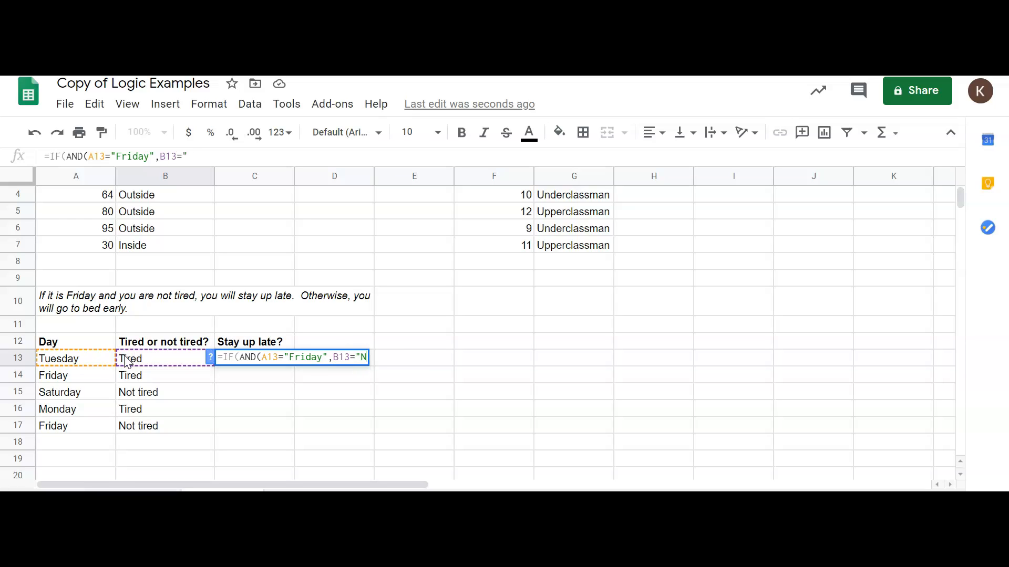
pyautogui.write('ot Tired"')
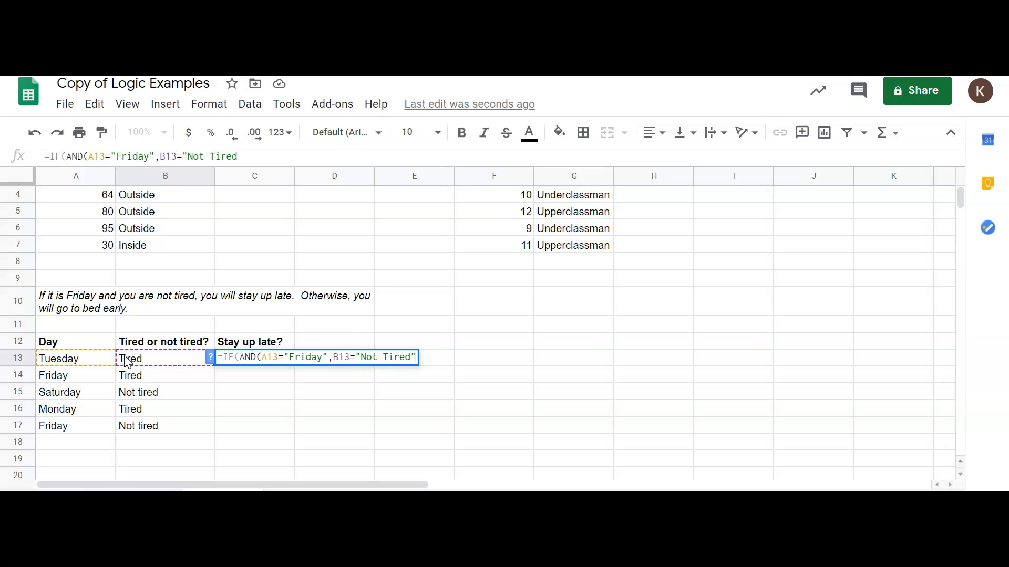
pyautogui.write('), ')
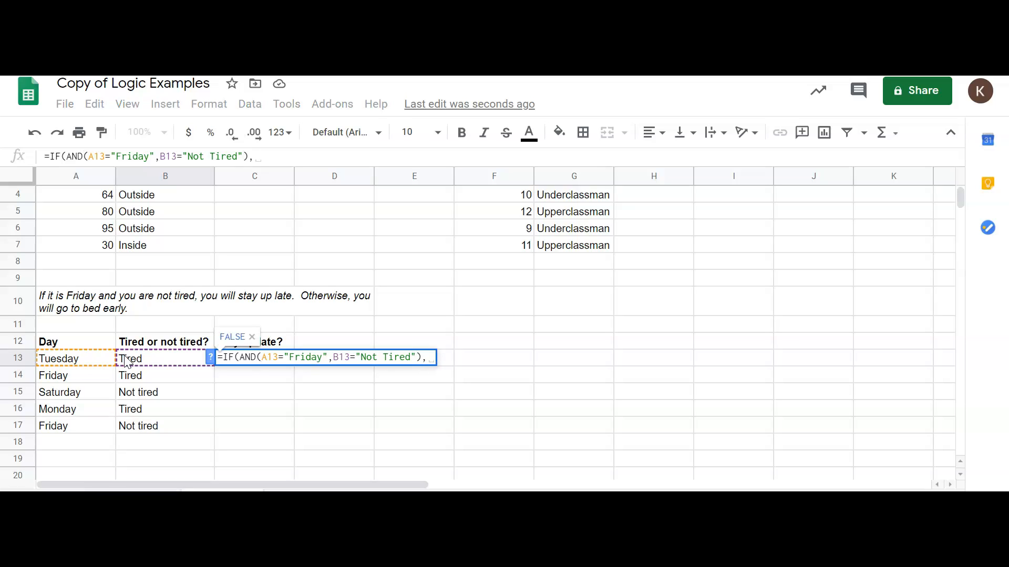
# Complete the C13 formula with "Yes" if true and "No" if false, and fill it down through C17.
pyautogui.write('"')
pyautogui.write('Yes')
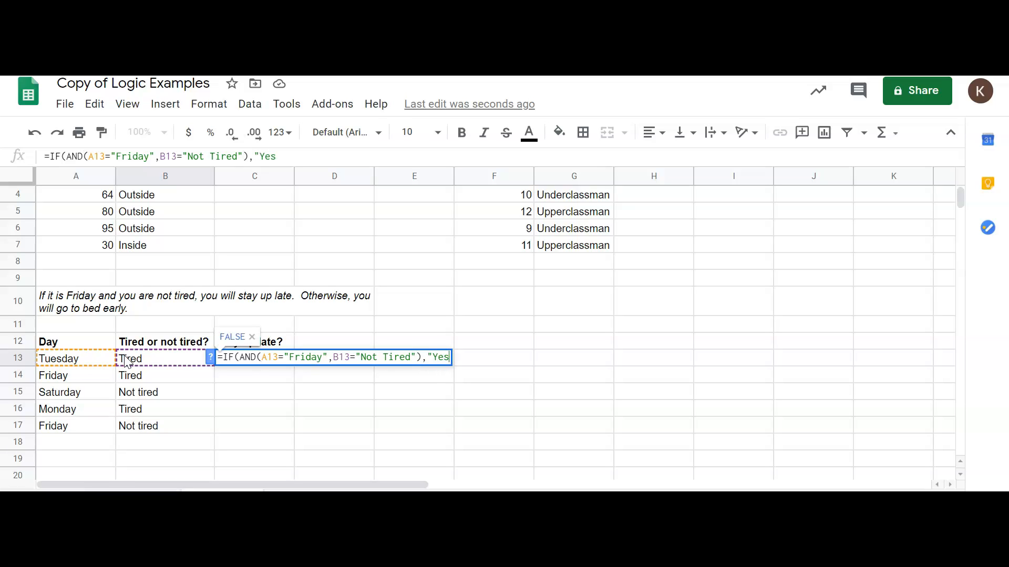
pyautogui.write('", ')
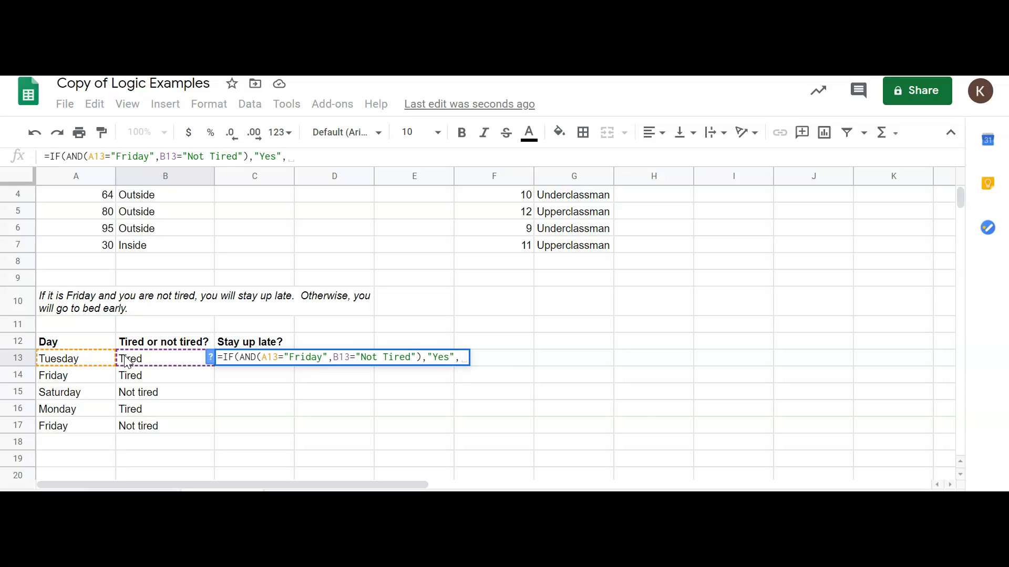
pyautogui.write('"No"')
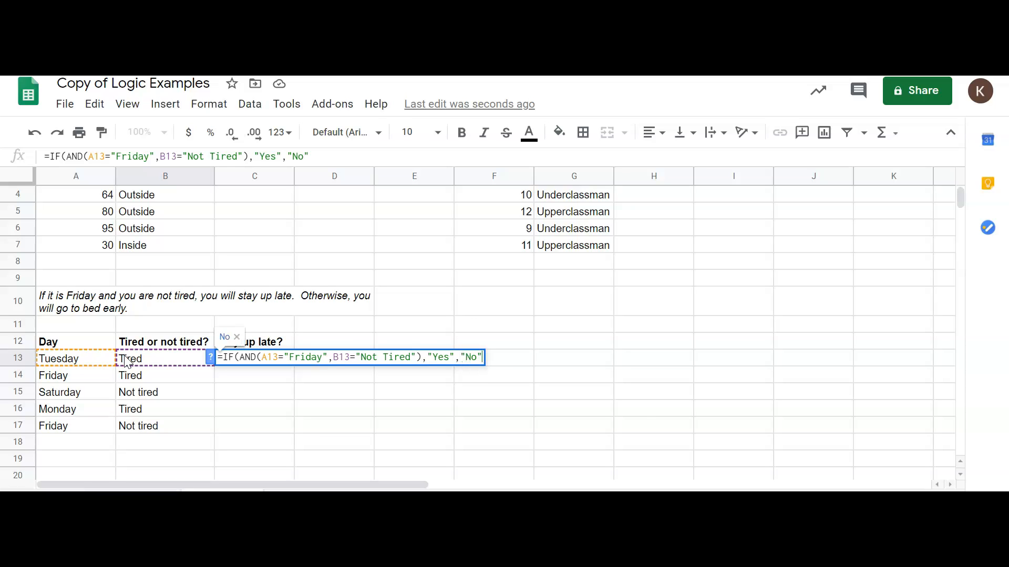
pyautogui.write(')')
pyautogui.press('Return')
pyautogui.press('Up')
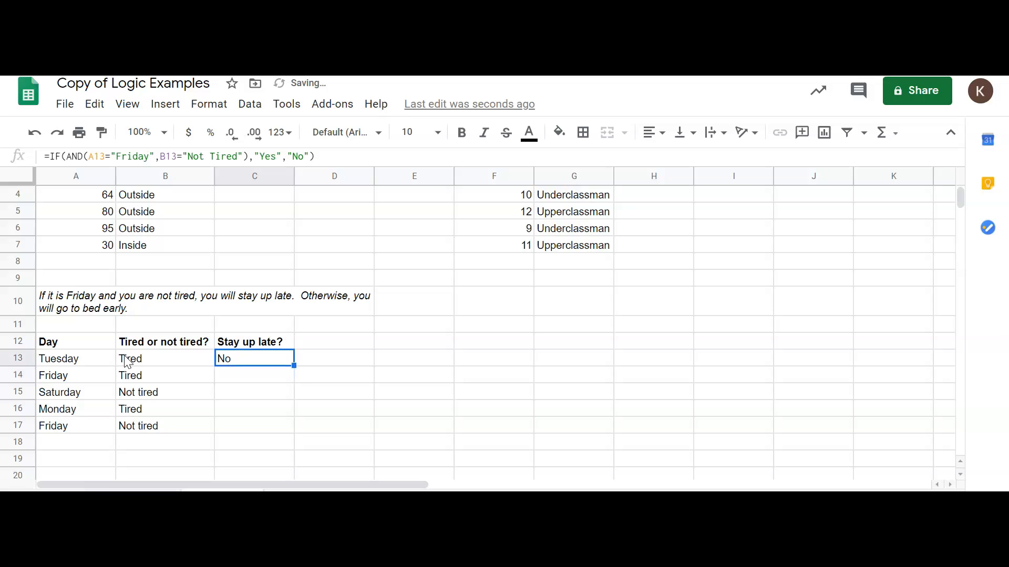
pyautogui.moveTo(294, 365); pyautogui.dragTo(285, 425)
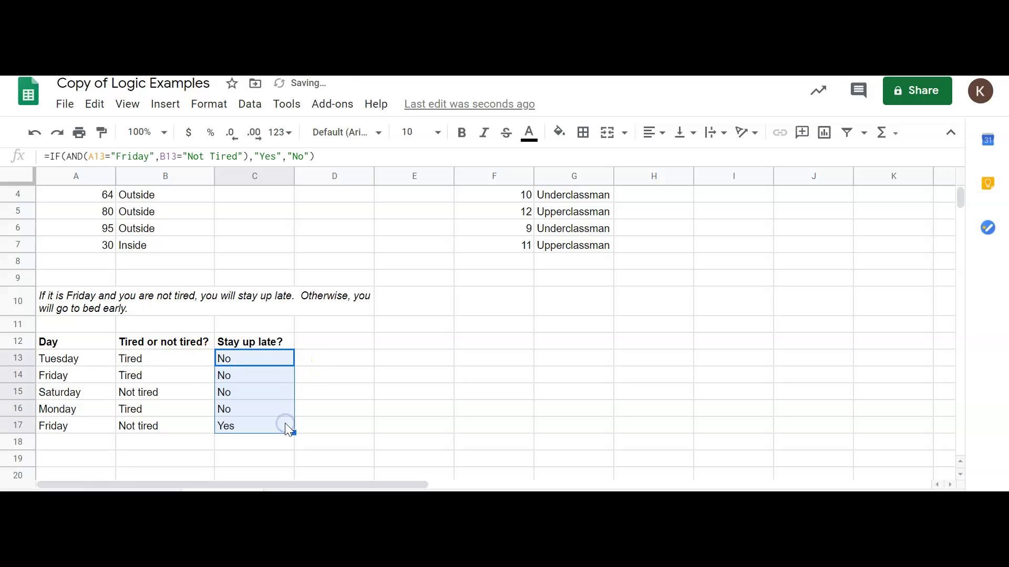